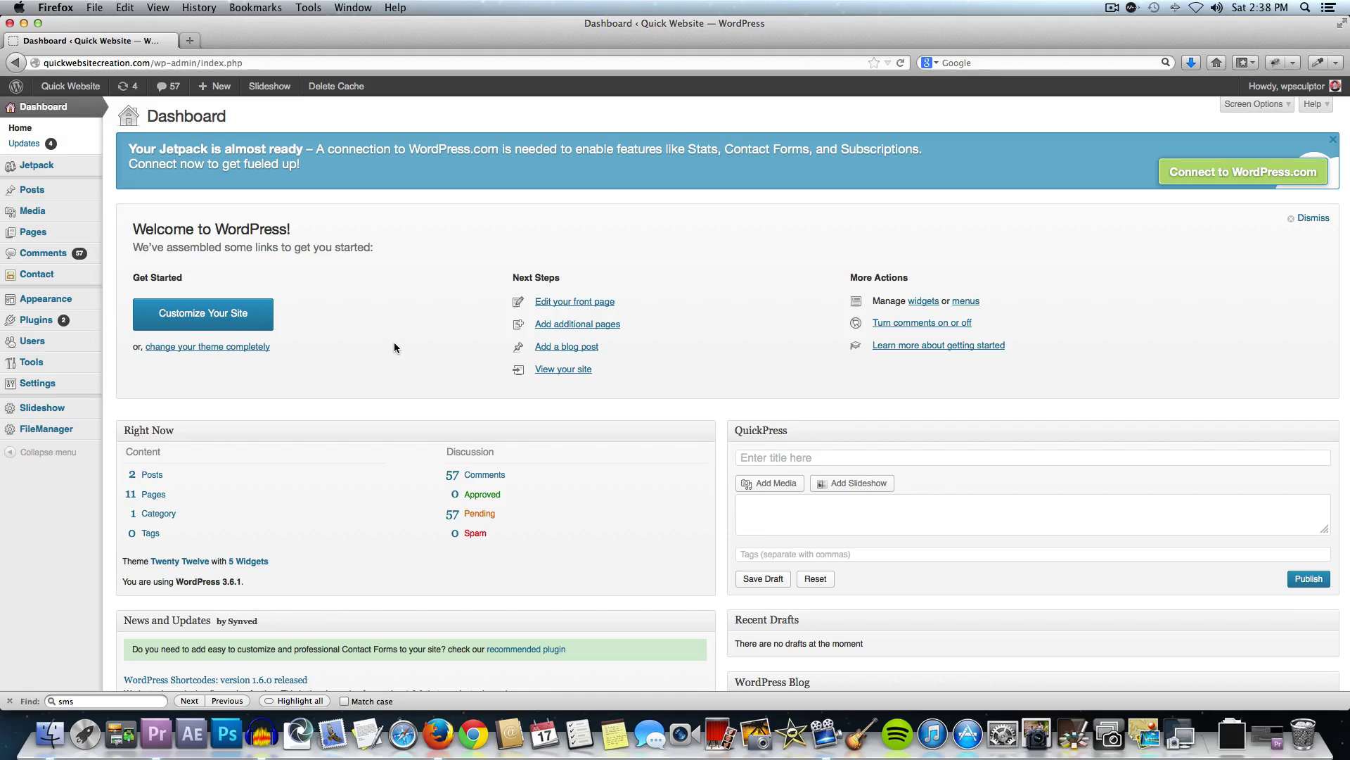
Search Add New plugins for 'nextgen gallery', then install and activate NextGEN Gallery 2.0.30.
mouse_move(39, 320)
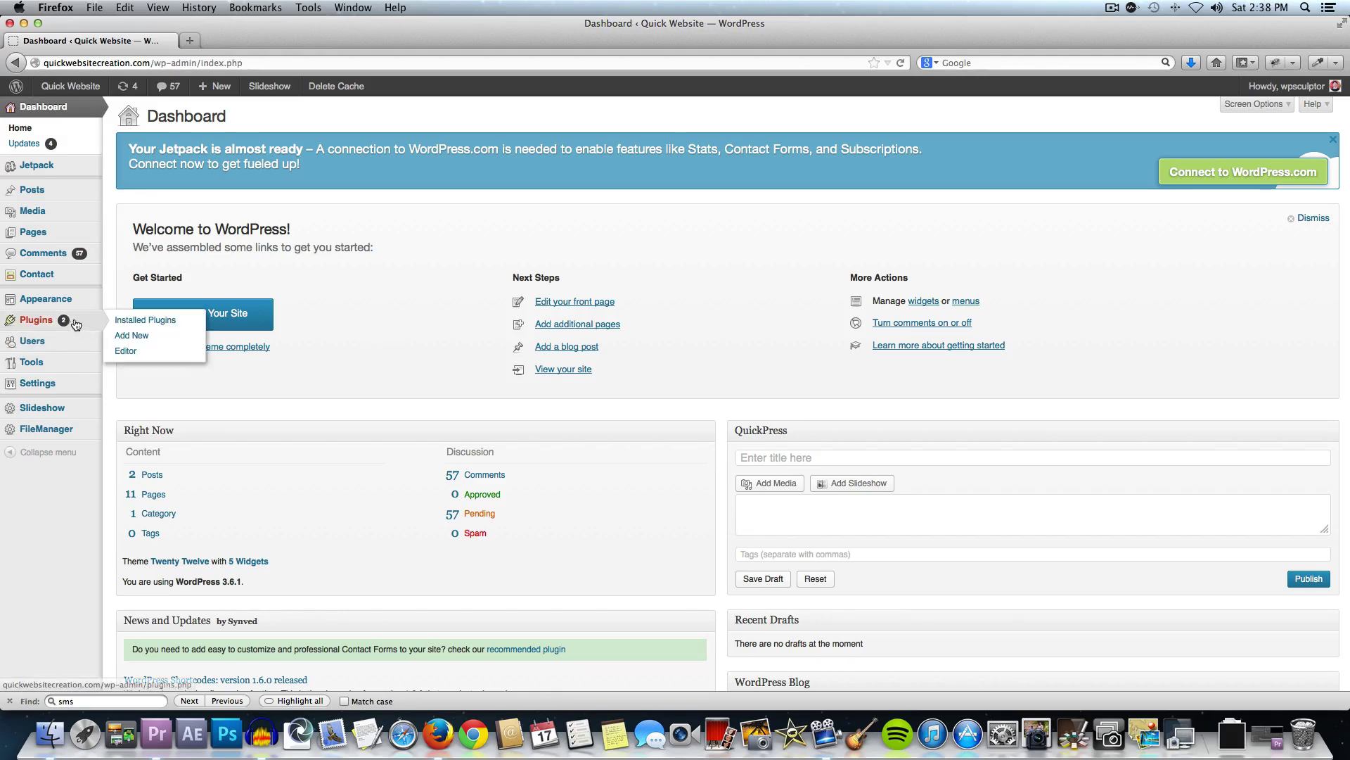
click(137, 336)
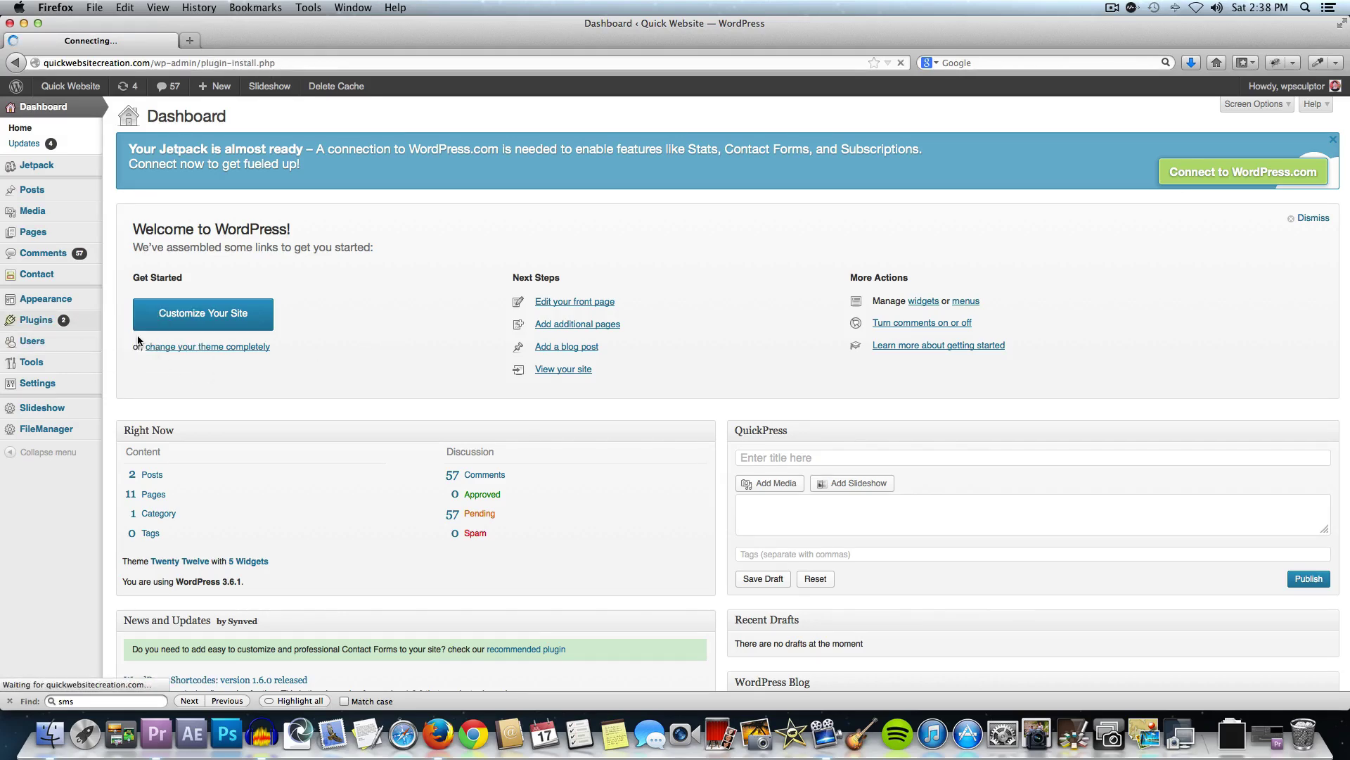
text(nextgen)
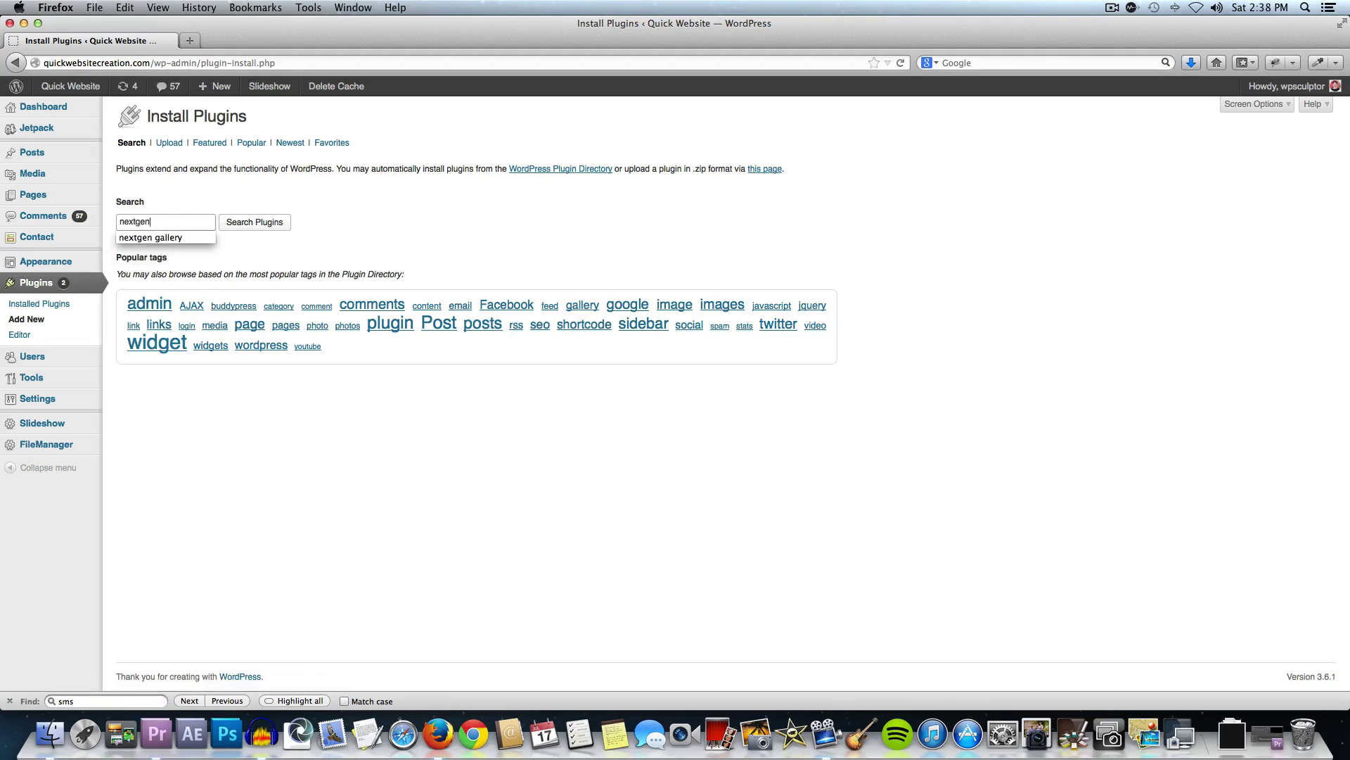
text( gallery)
click(235, 224)
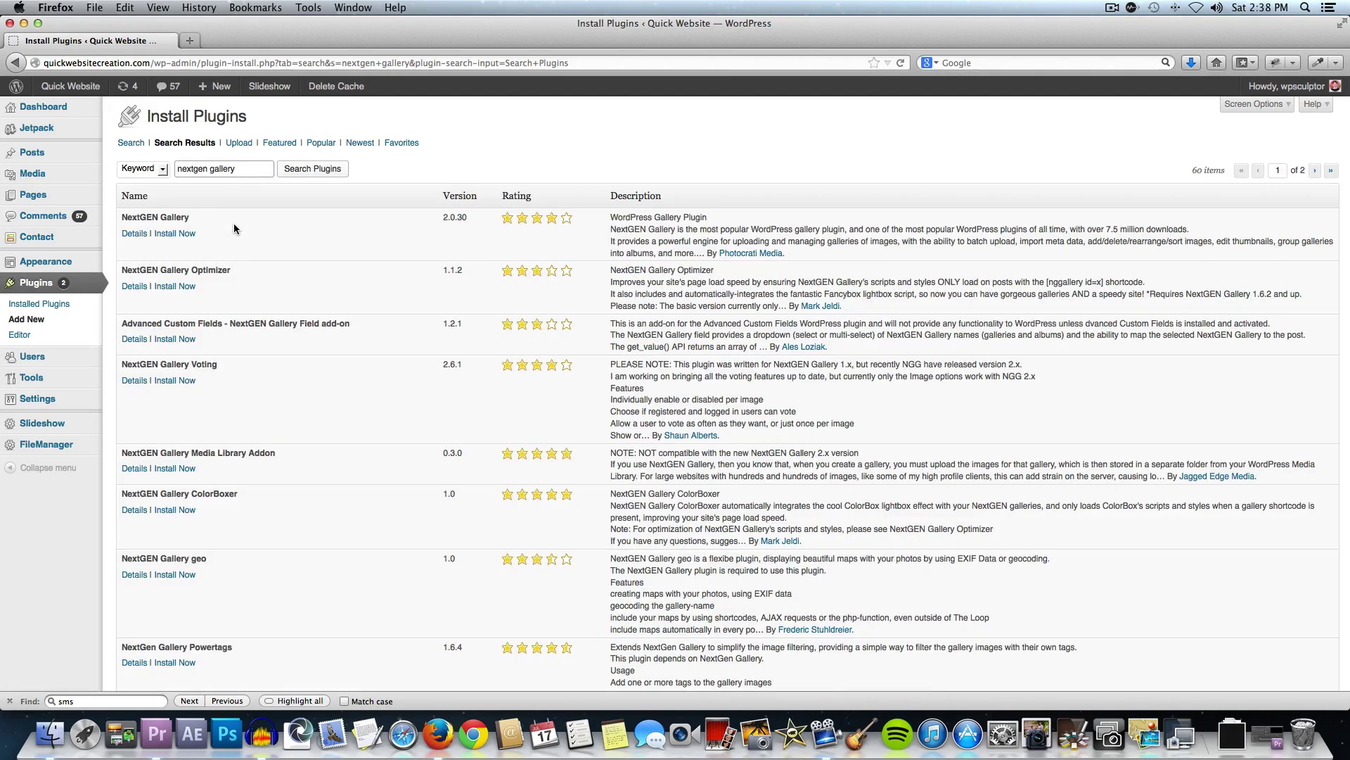
click(187, 235)
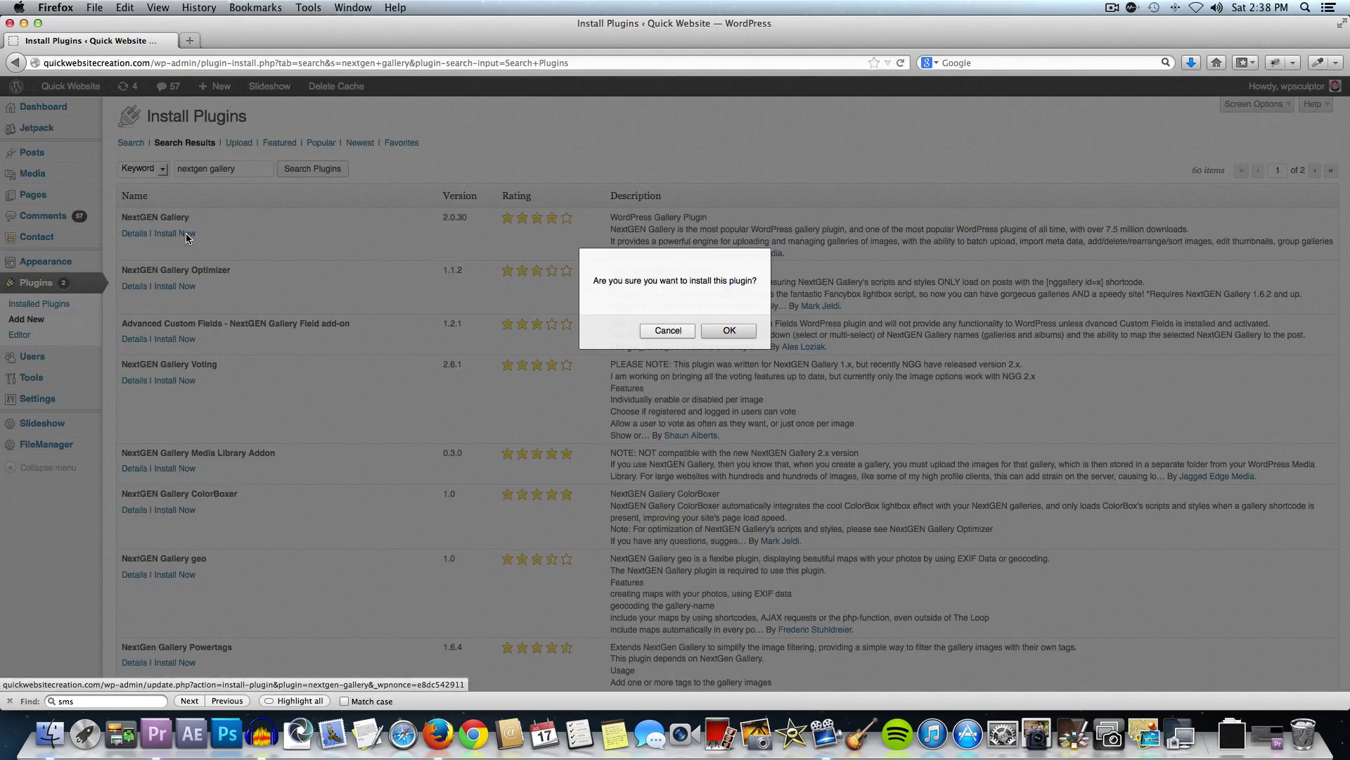
click(730, 331)
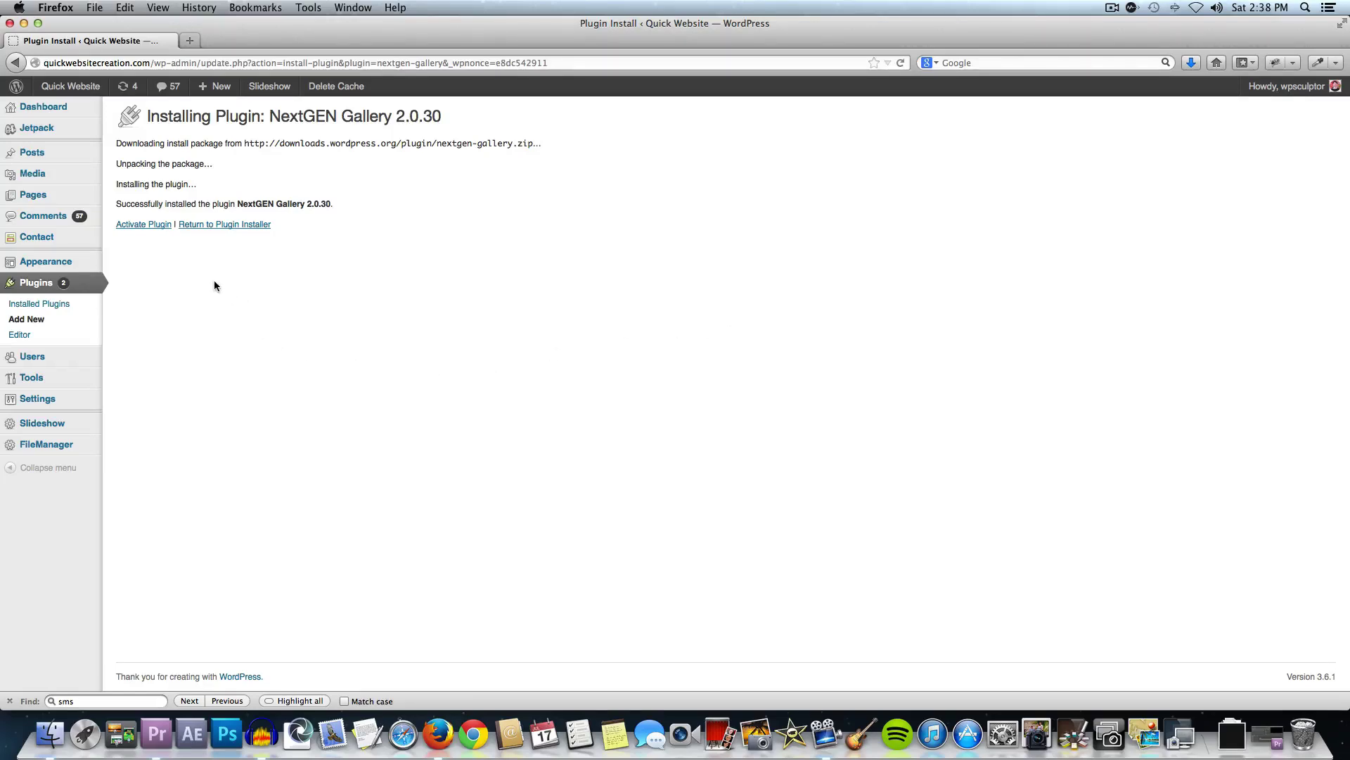
click(143, 226)
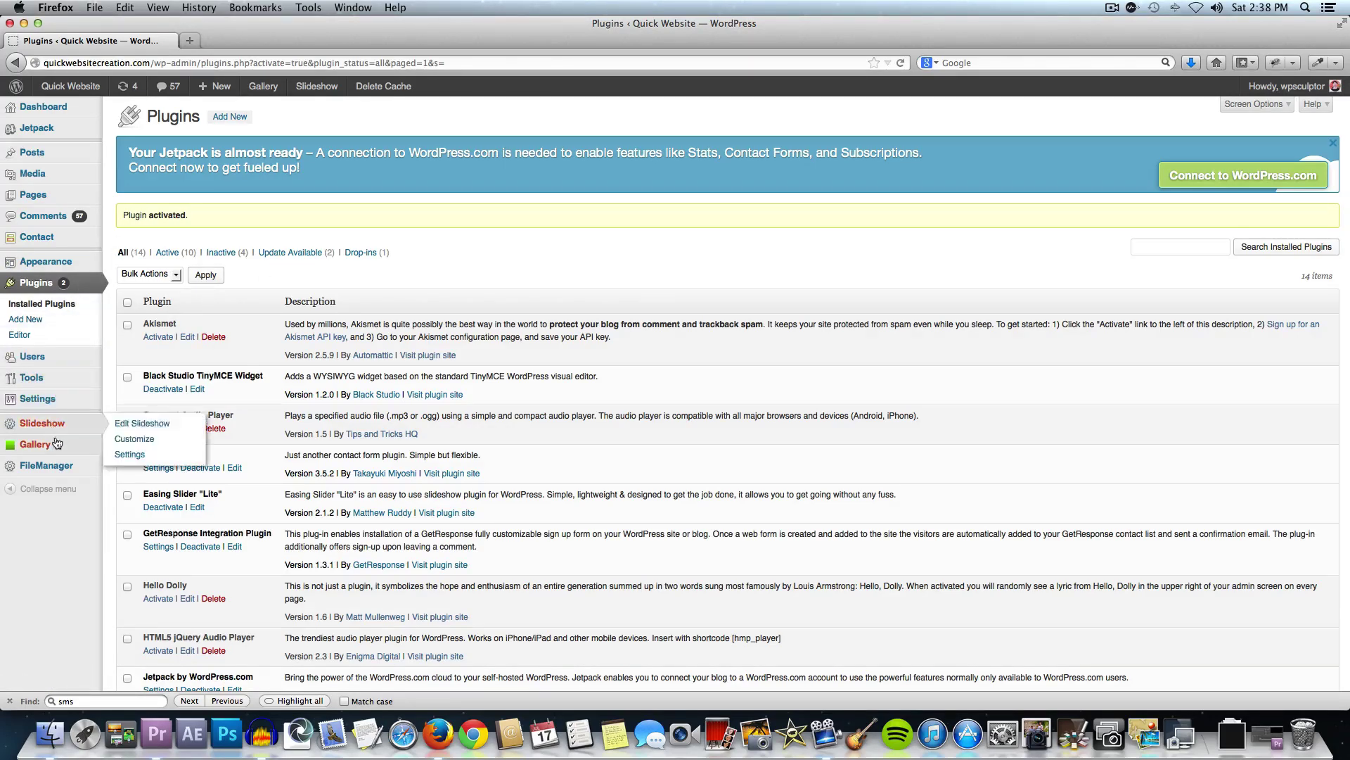
On the Add Gallery / Images page, name the new gallery 'Our New Gallery'.
mouse_move(17, 454)
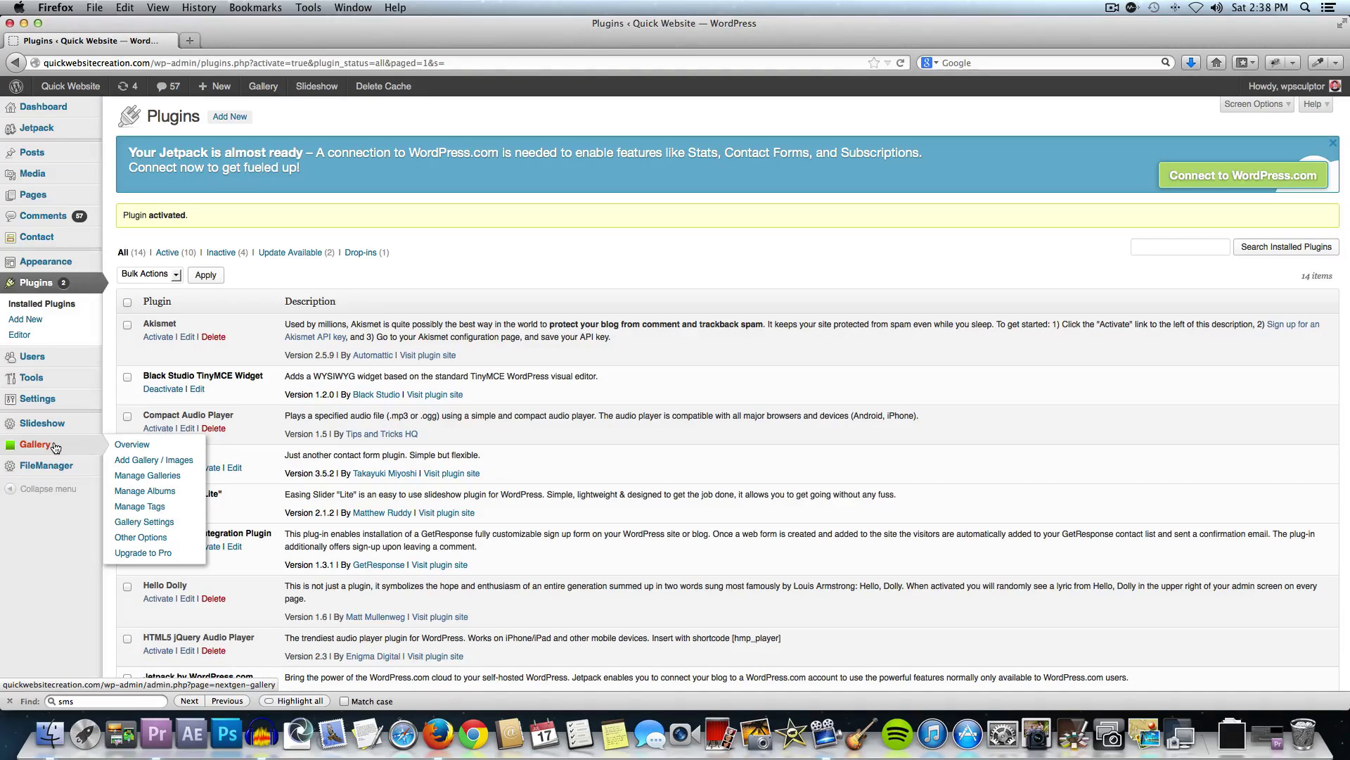
click(153, 460)
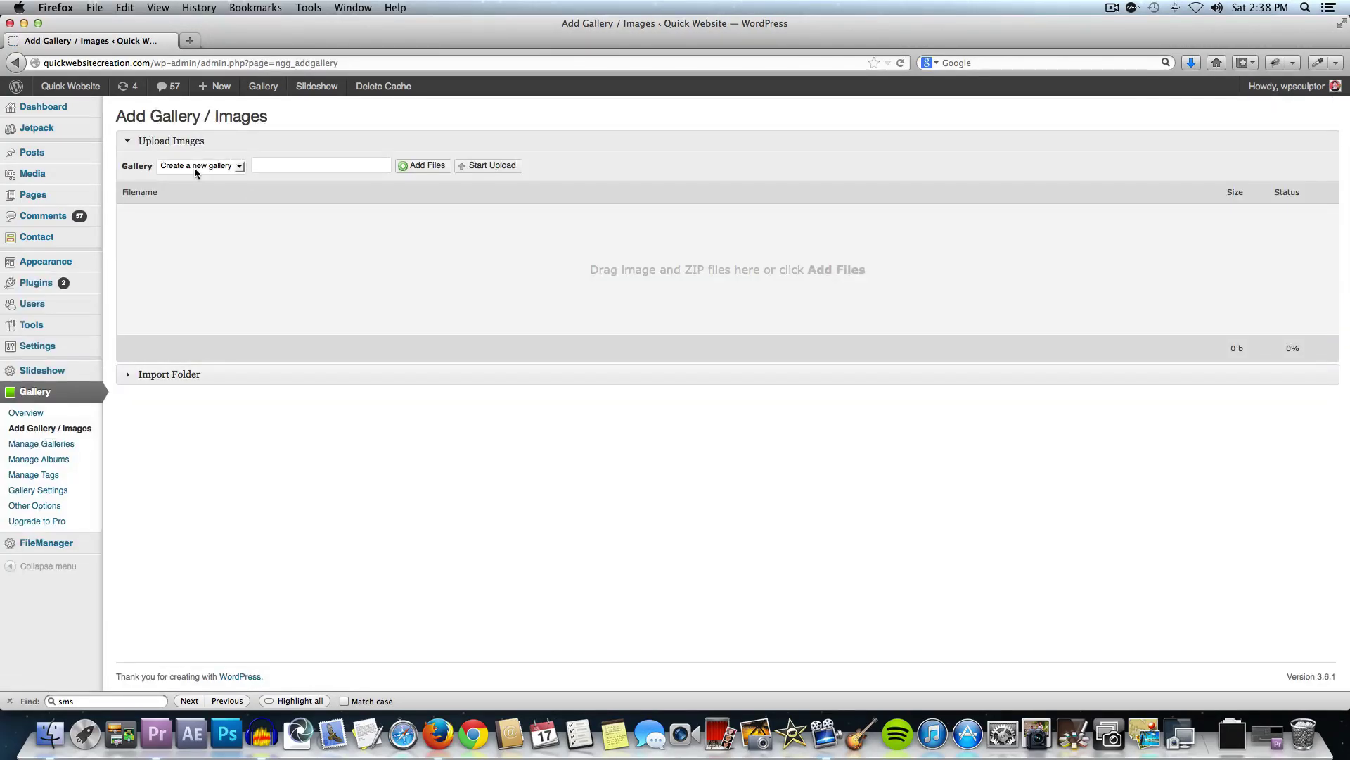
click(294, 169)
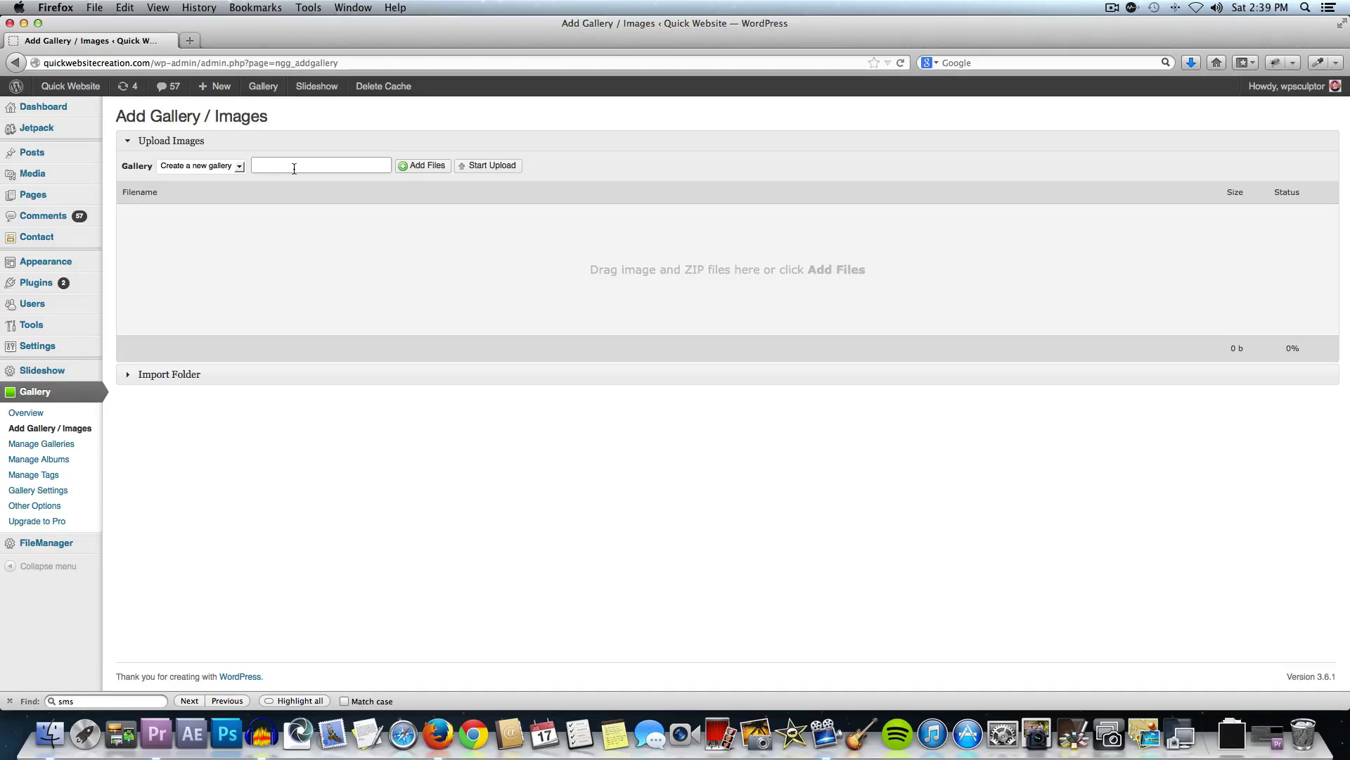
text(Our New Gallery)
Upload all five gallery_edited images (589 KB) from the Next Gen Gallery Pics folder.
click(419, 167)
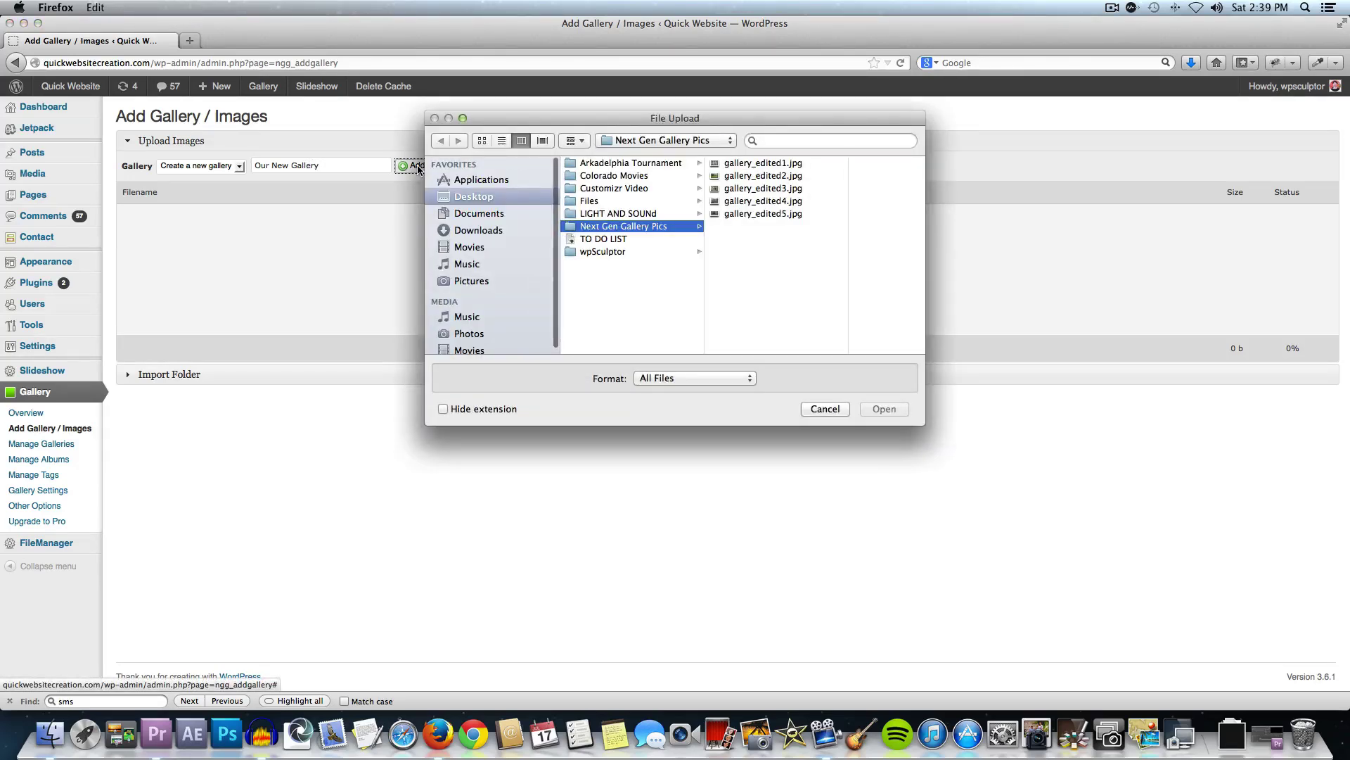
click(788, 163)
shift+click(732, 214)
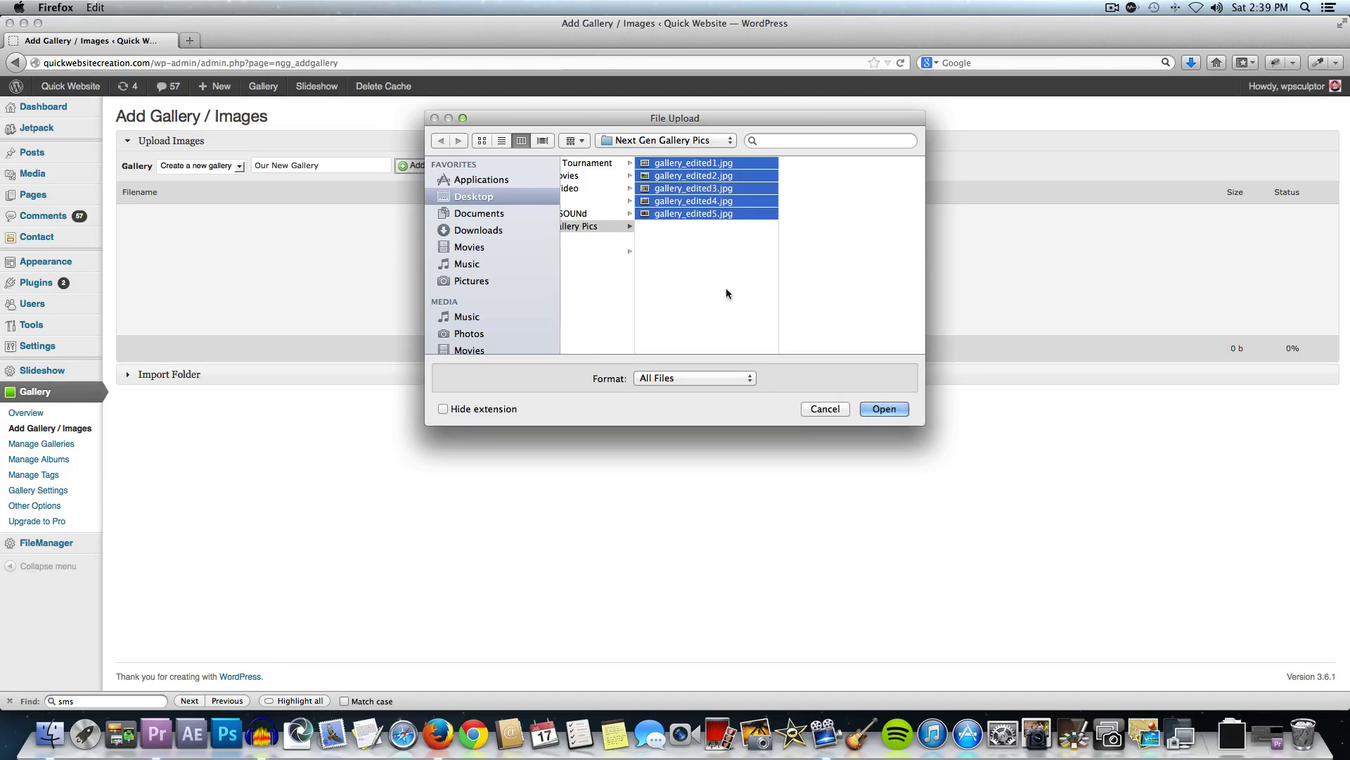
click(884, 410)
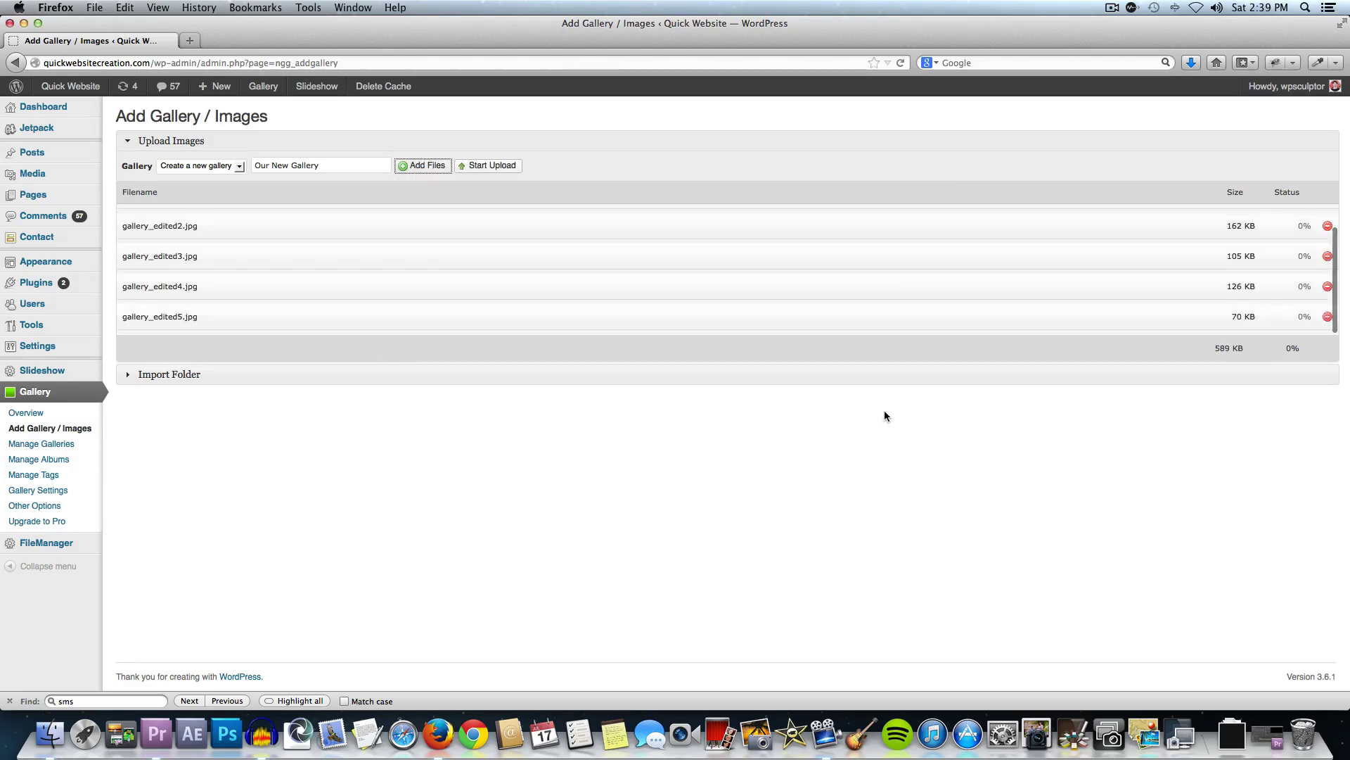
click(504, 168)
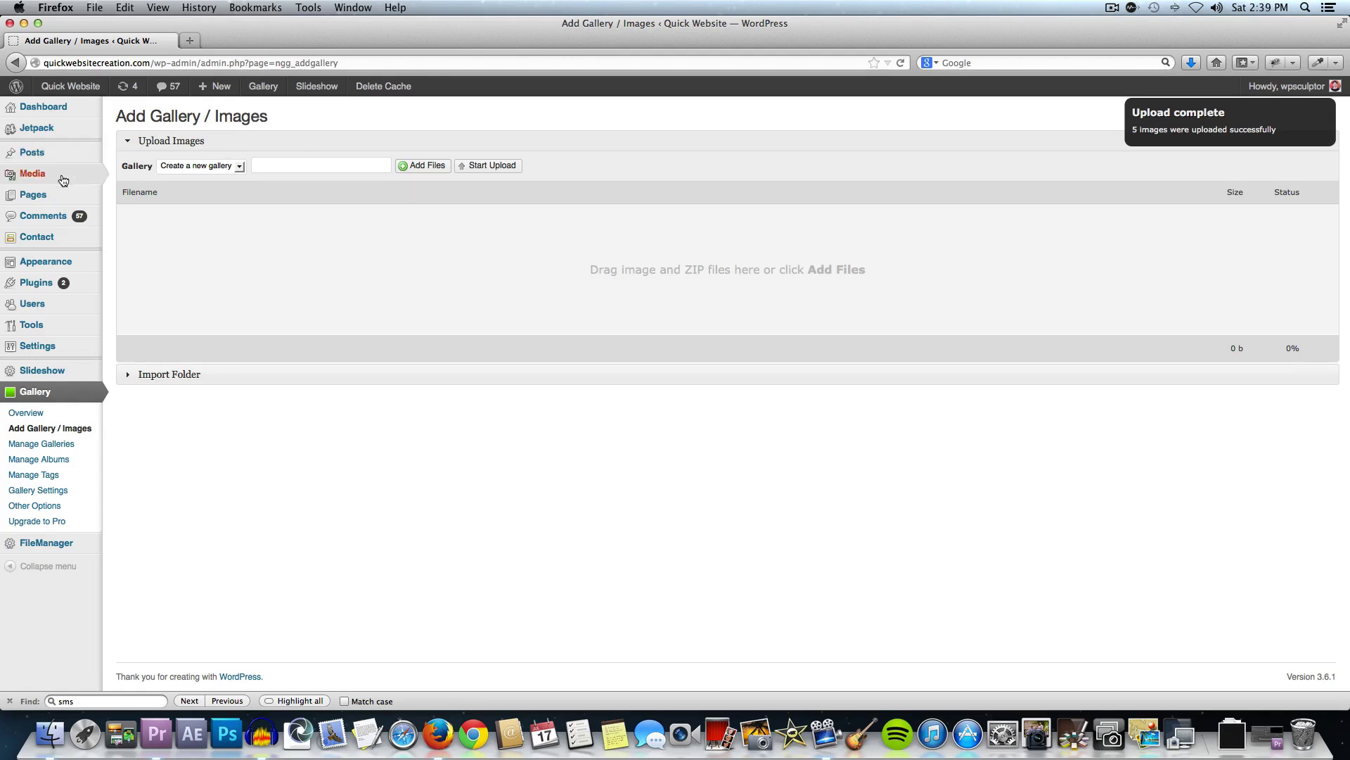
Open Our New Gallery's Sort gallery view, try moving gallery_edited2, then list all site pages.
click(38, 446)
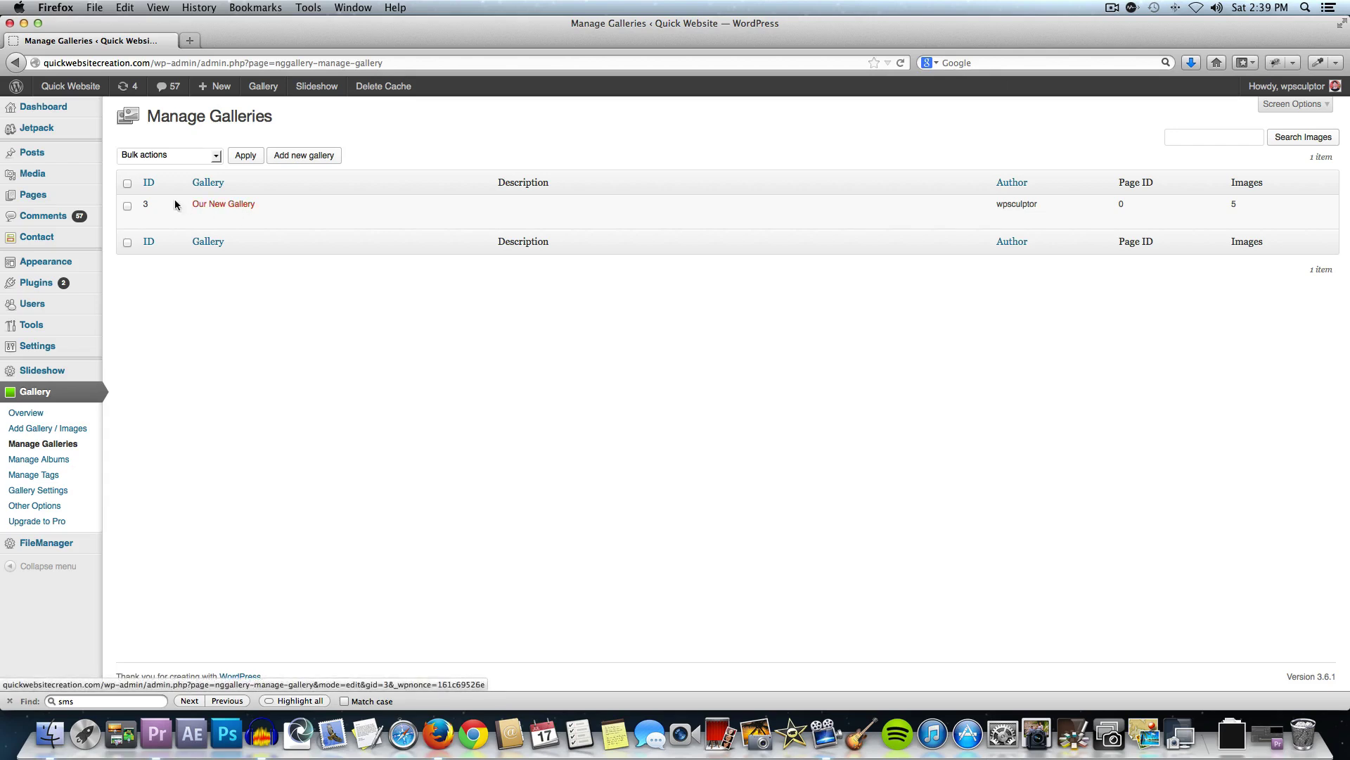
click(229, 210)
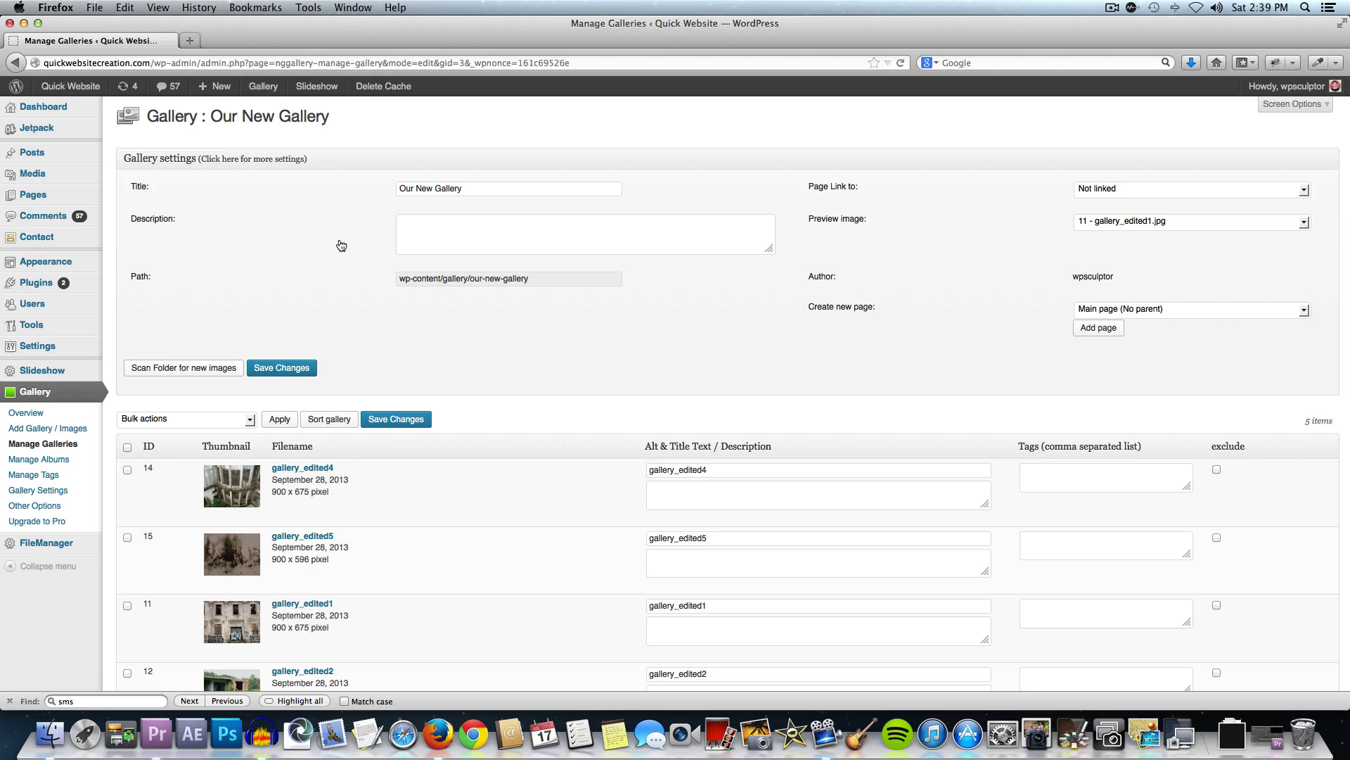
scroll(460, 446, down, 5)
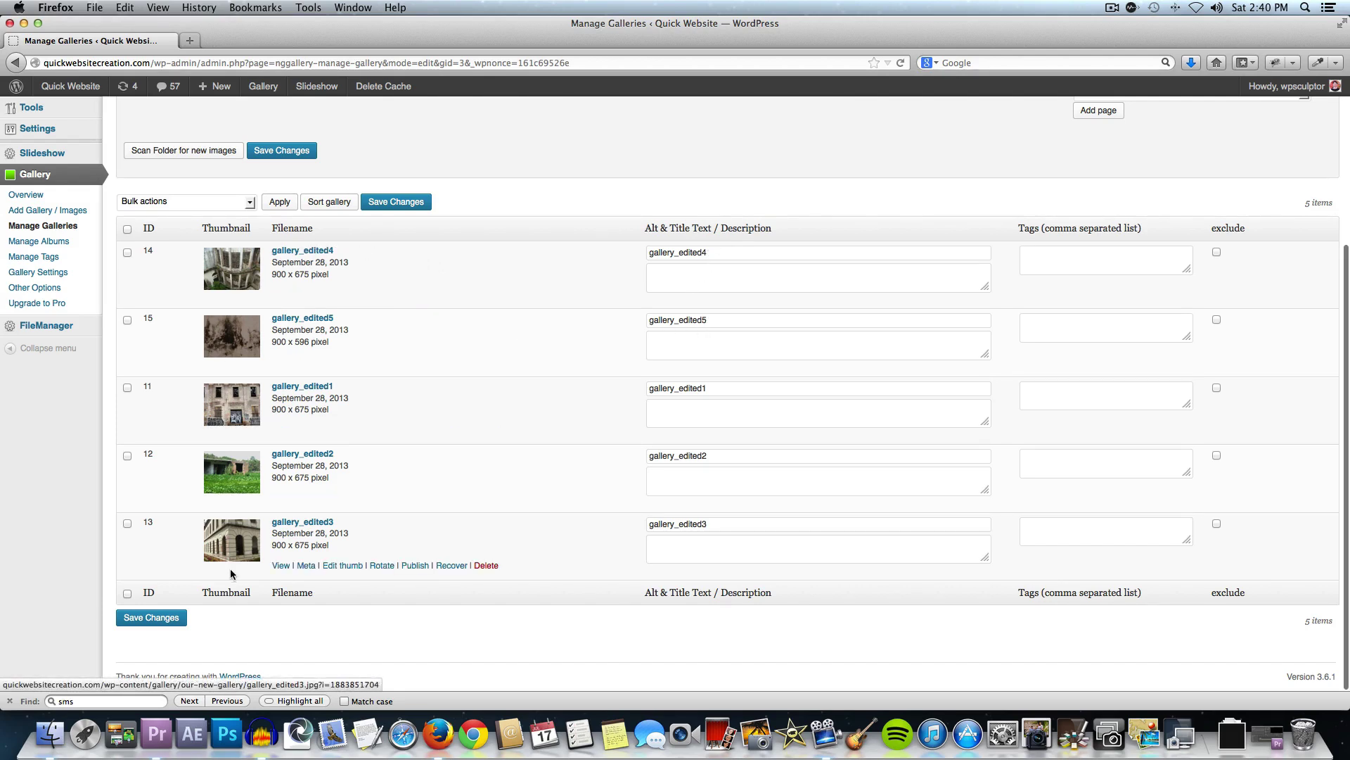
click(322, 205)
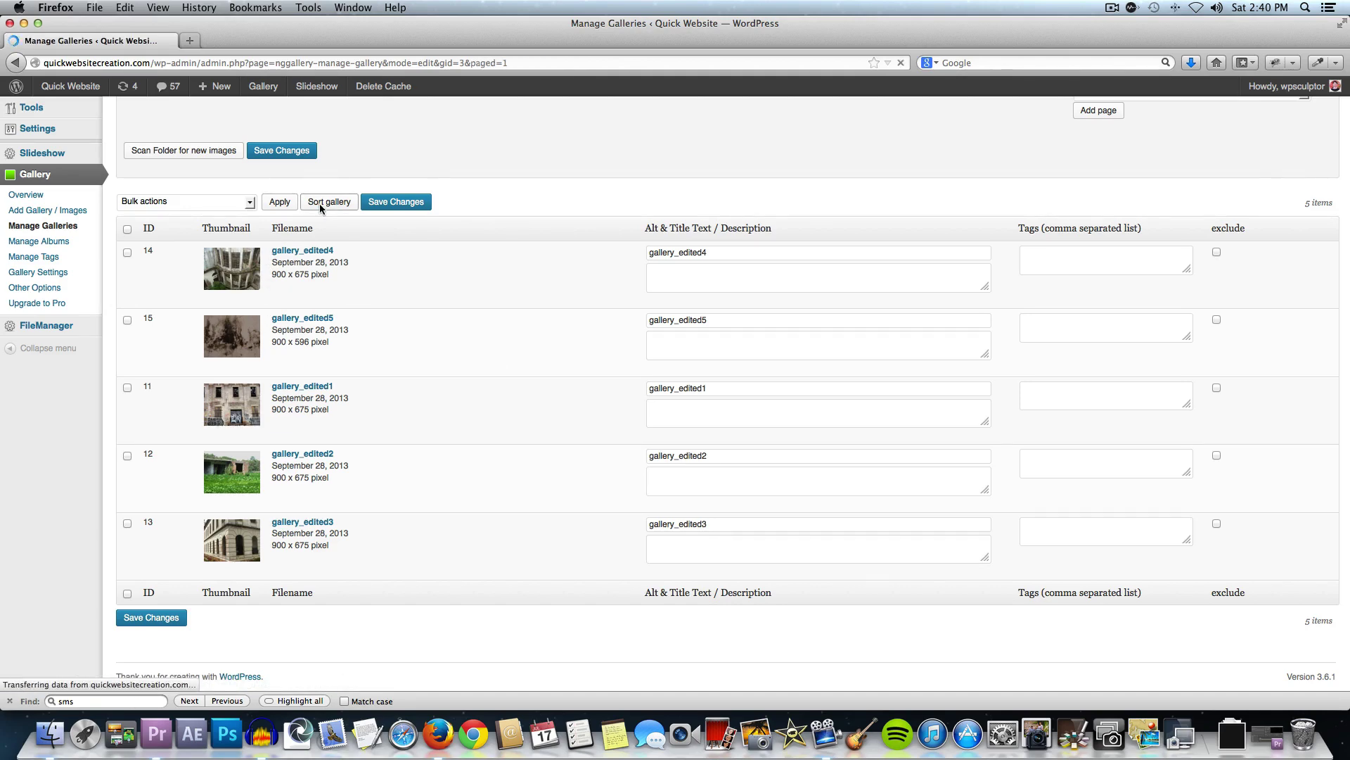
mouse_move(468, 242)
mouse_down()
mouse_move(341, 298)
mouse_move(334, 246)
mouse_move(452, 294)
mouse_move(492, 265)
mouse_move(480, 257)
mouse_up()
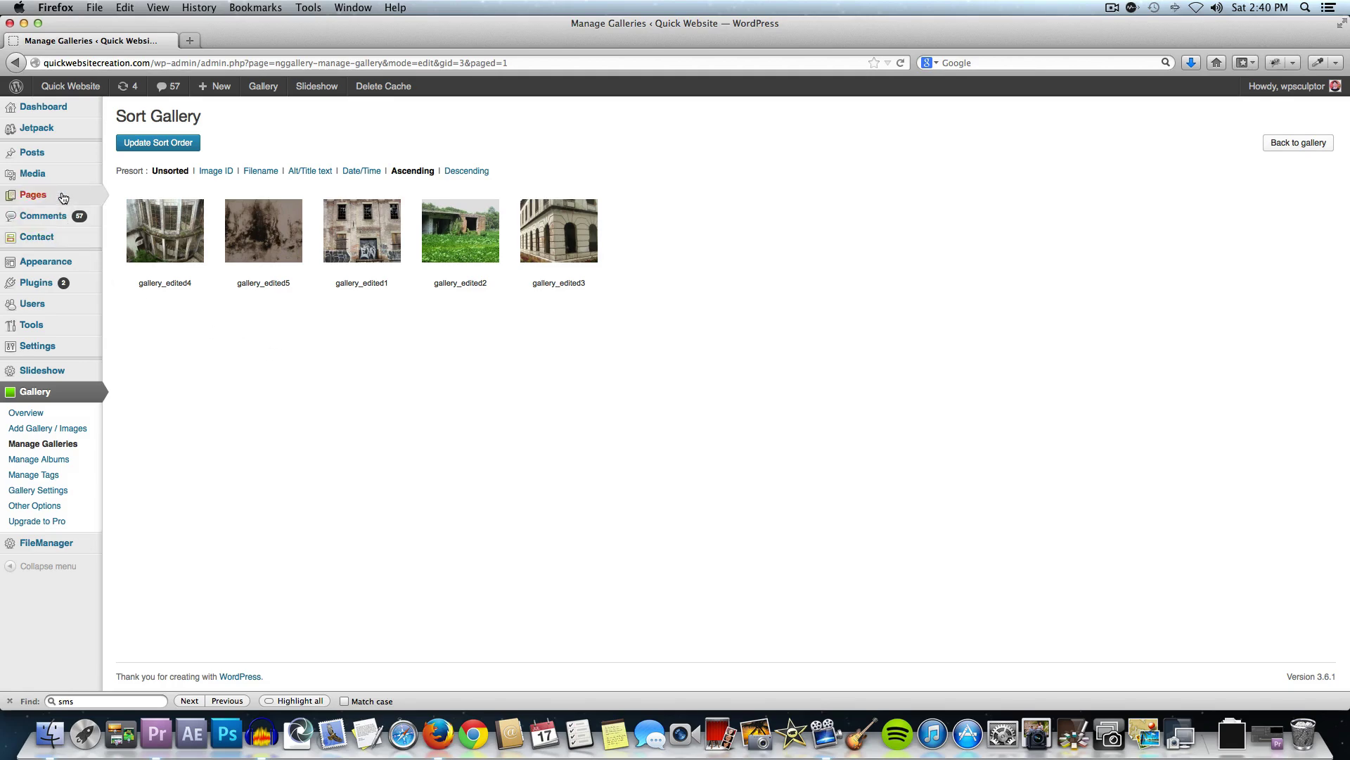
mouse_move(63, 197)
click(145, 201)
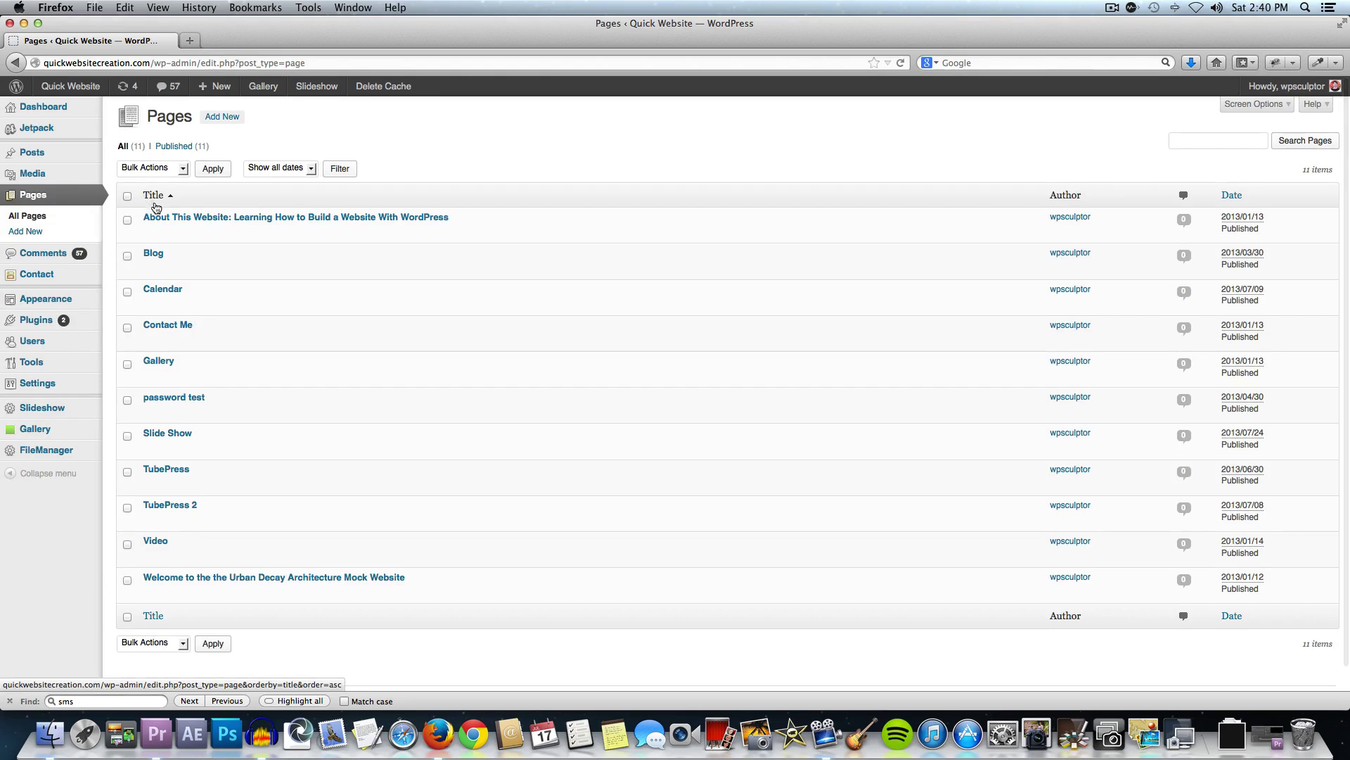
Open the Gallery page from the All Pages list in the editor.
click(157, 362)
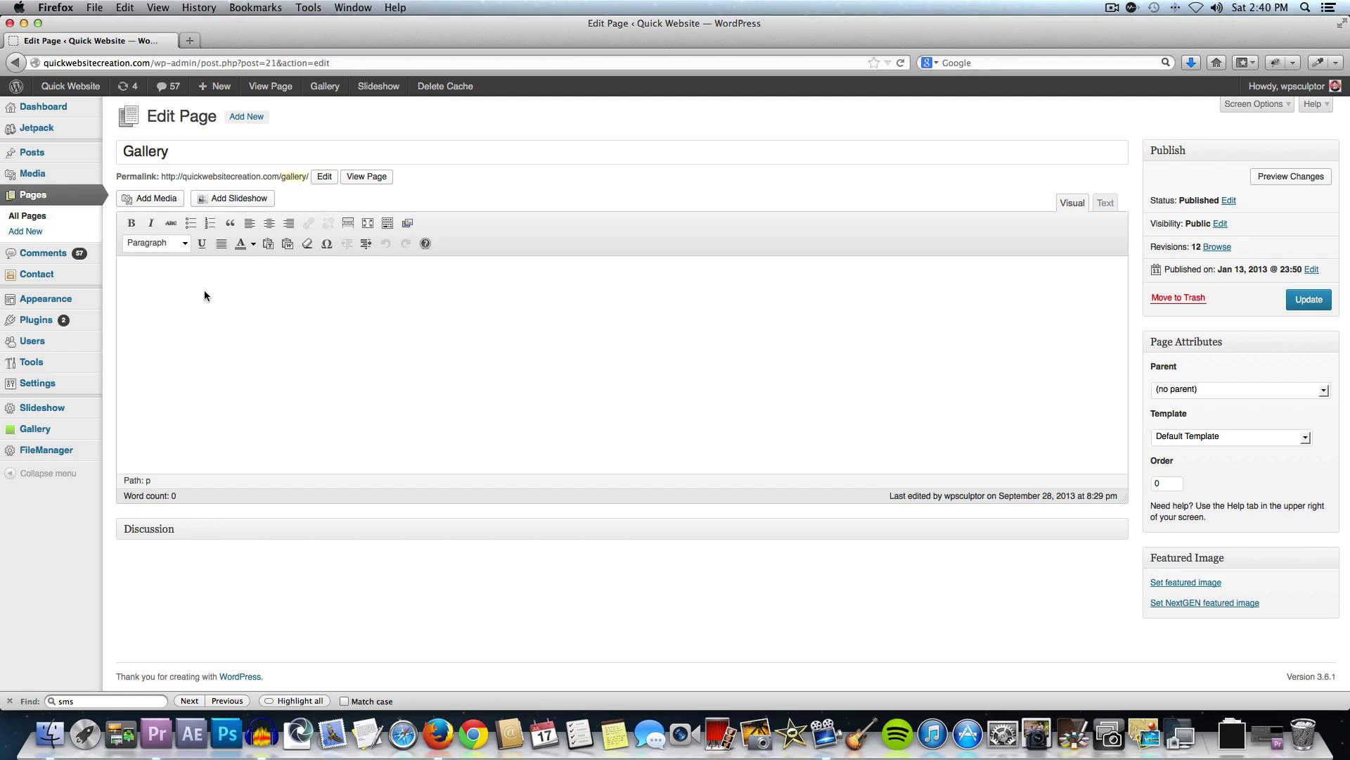
In the NextGEN insert dialog, choose Galleries as the source and select Our New Gallery.
click(408, 224)
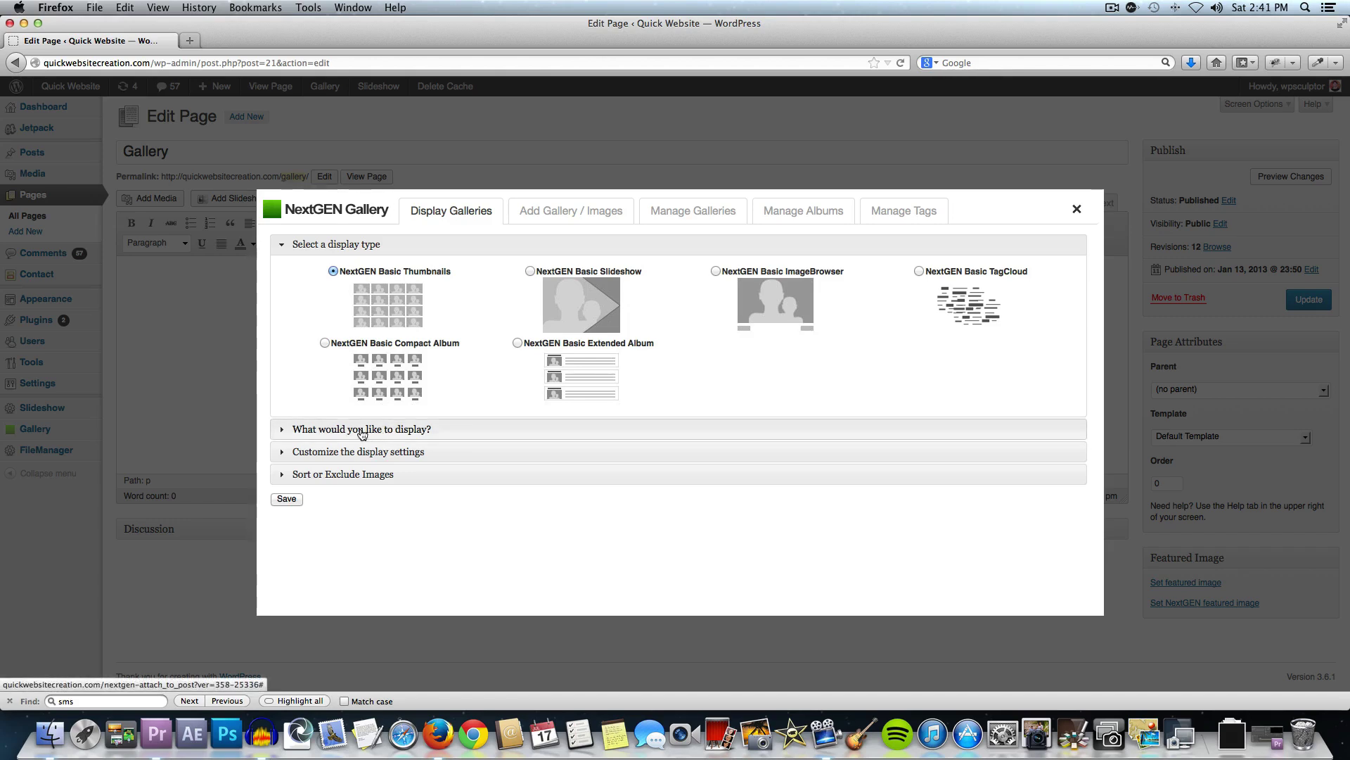
click(427, 431)
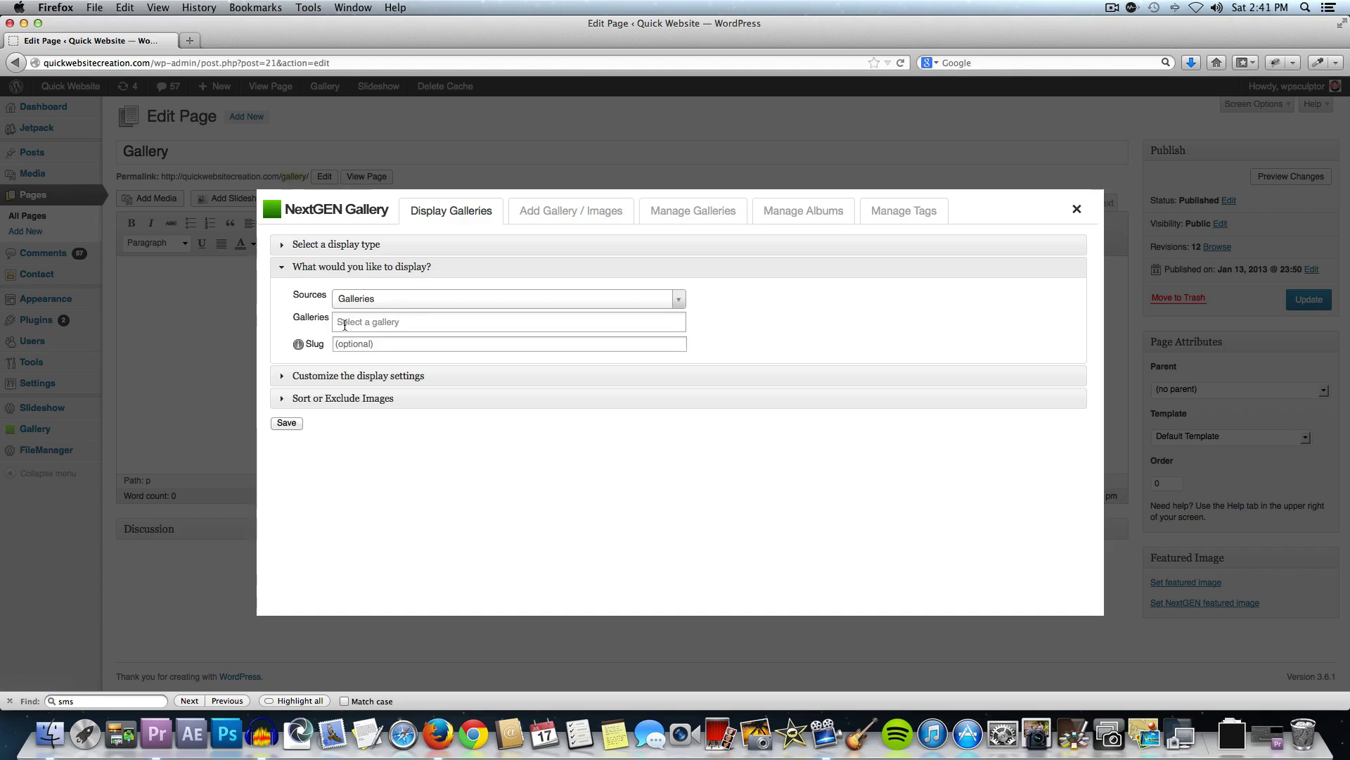
click(410, 321)
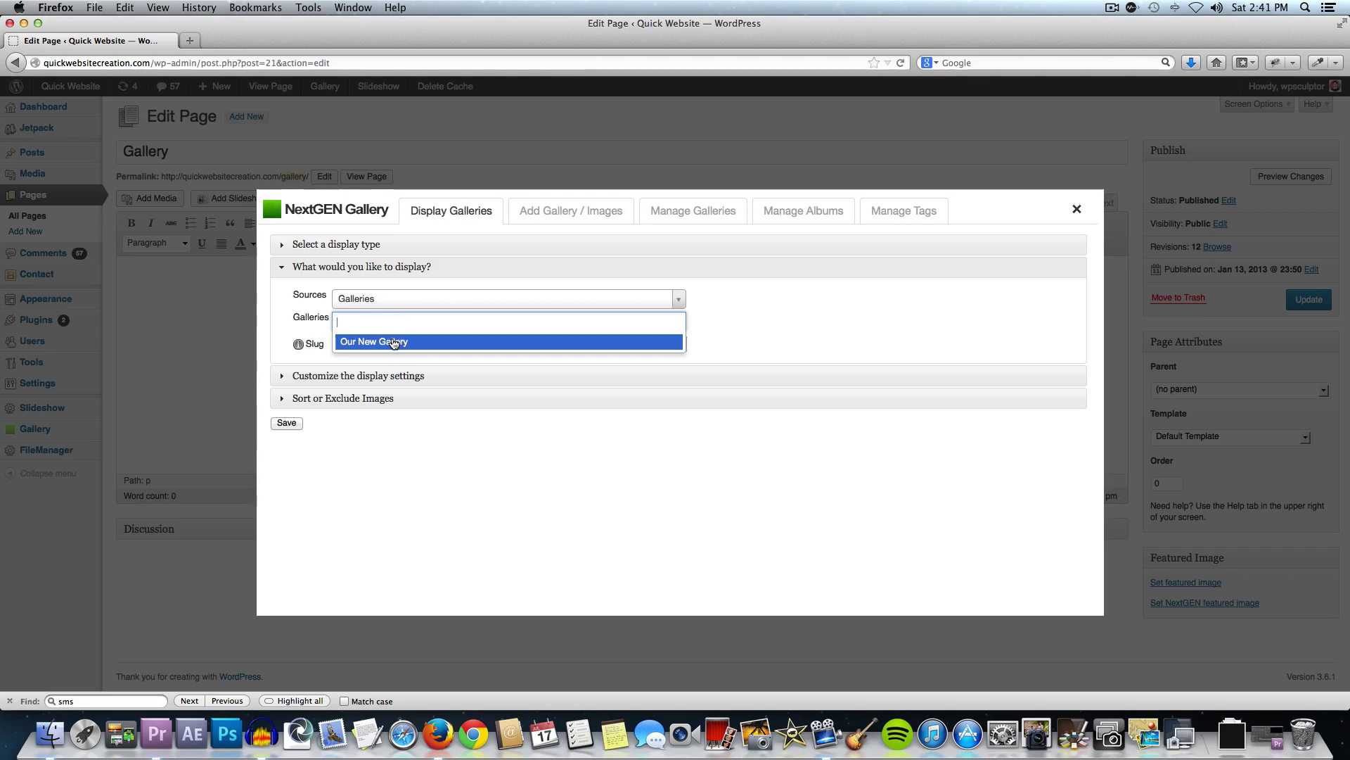
click(395, 342)
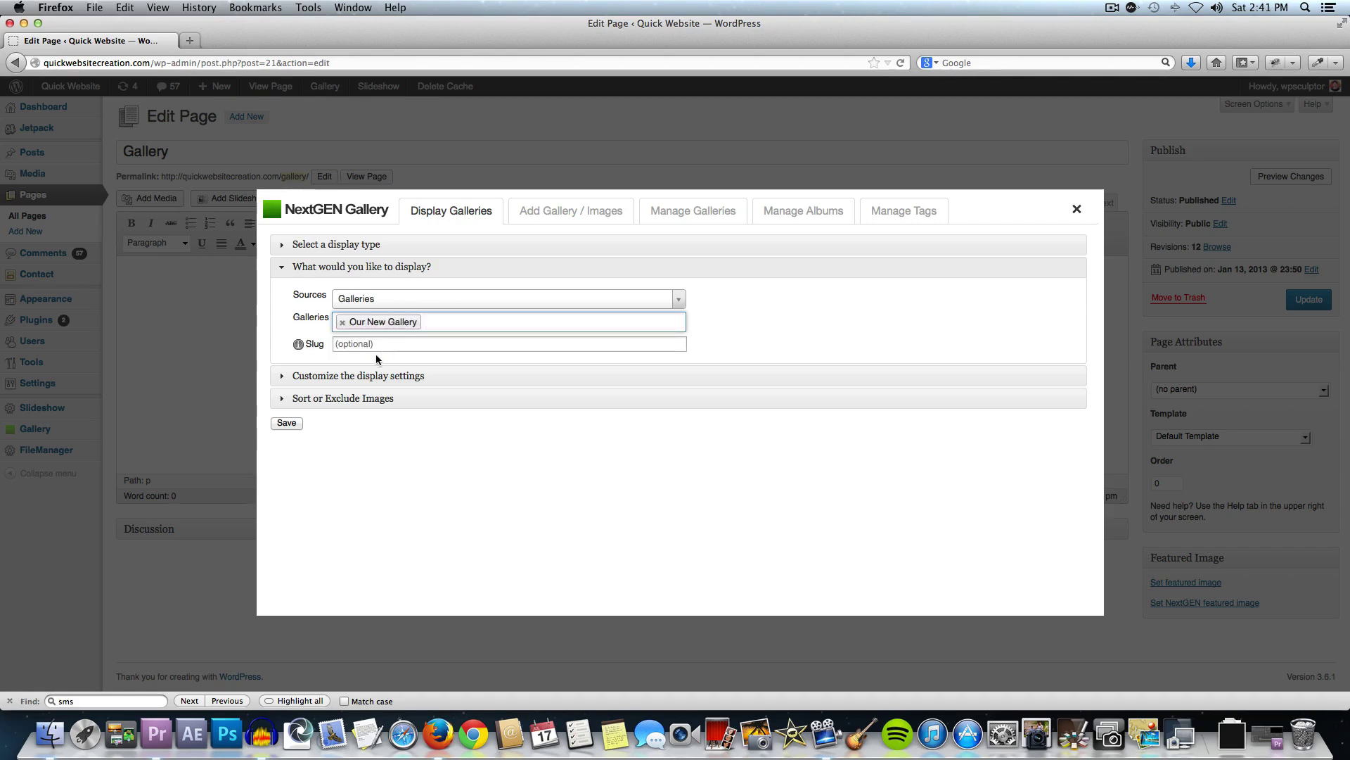
Set Override thumbnail settings to Yes and save the gallery into the page.
click(435, 383)
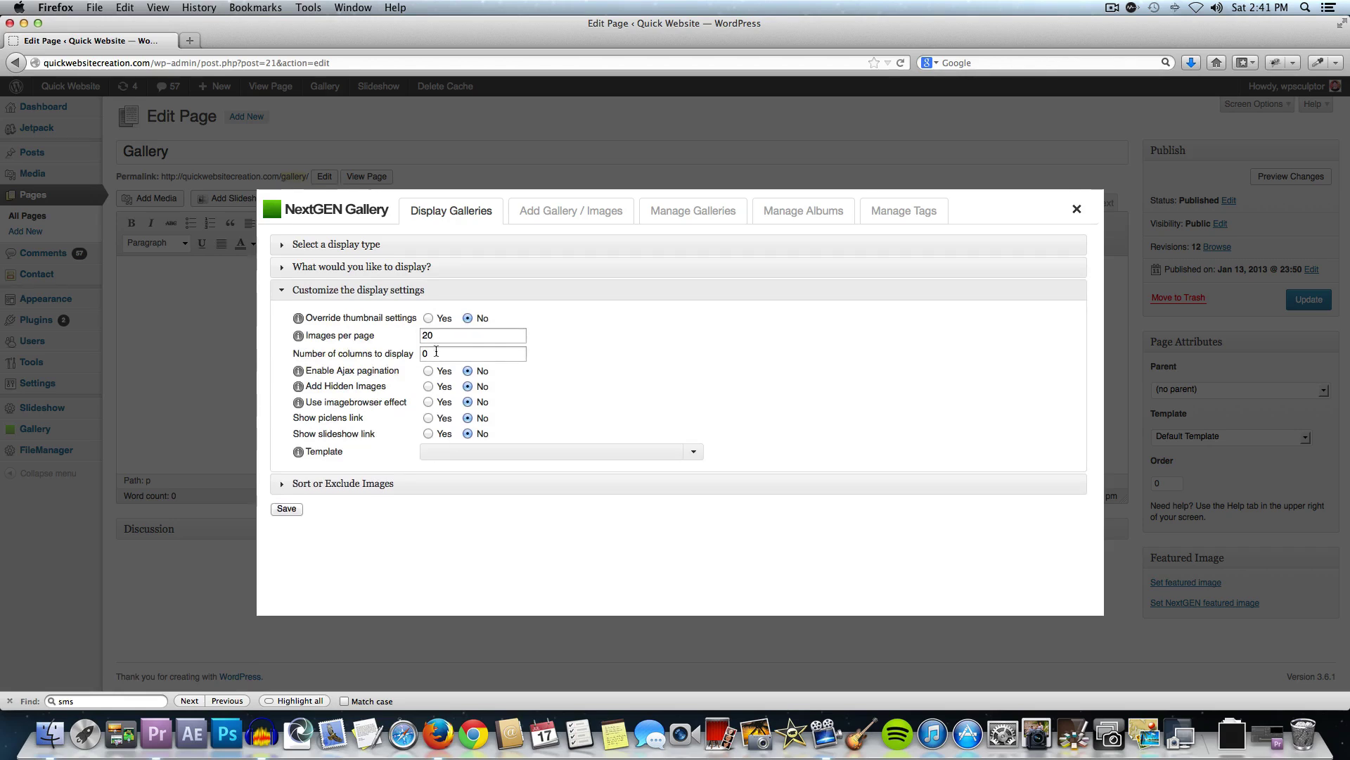
mouse_move(354, 322)
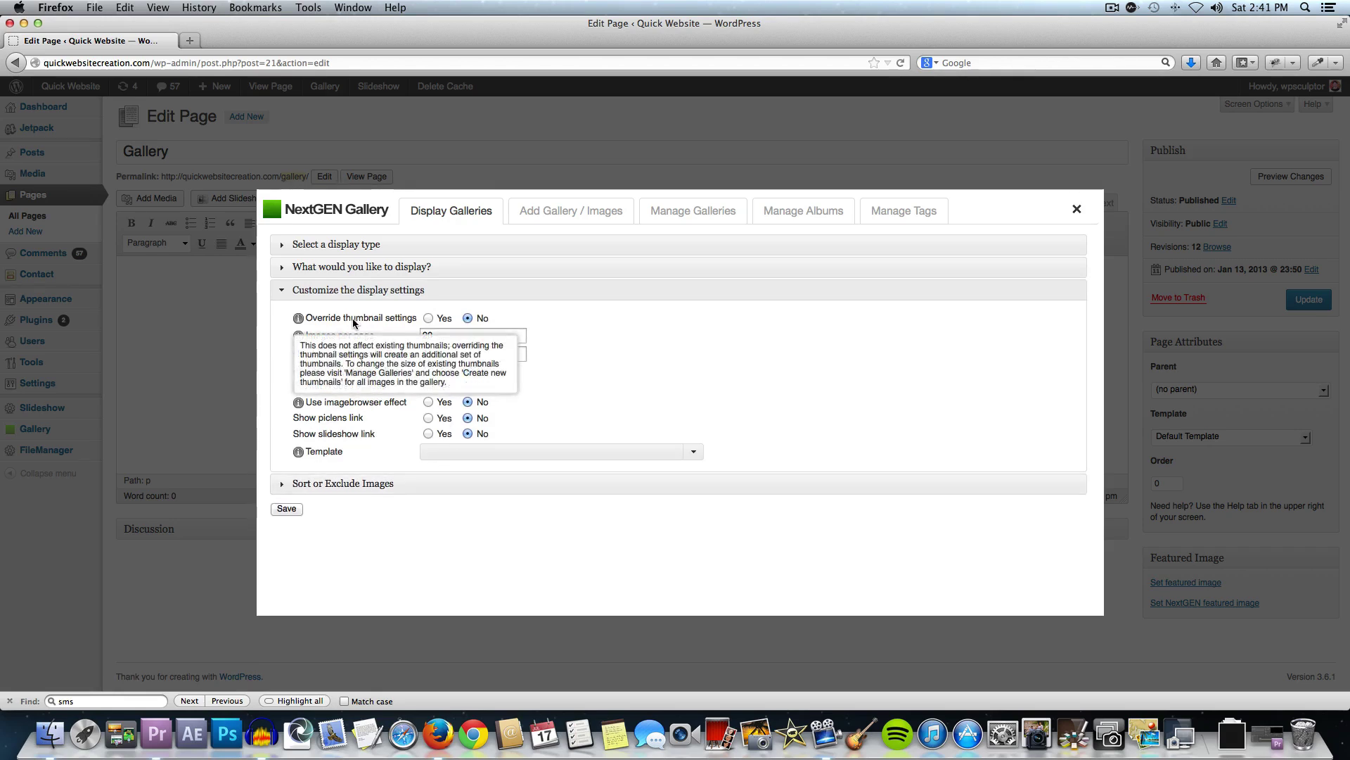
click(428, 319)
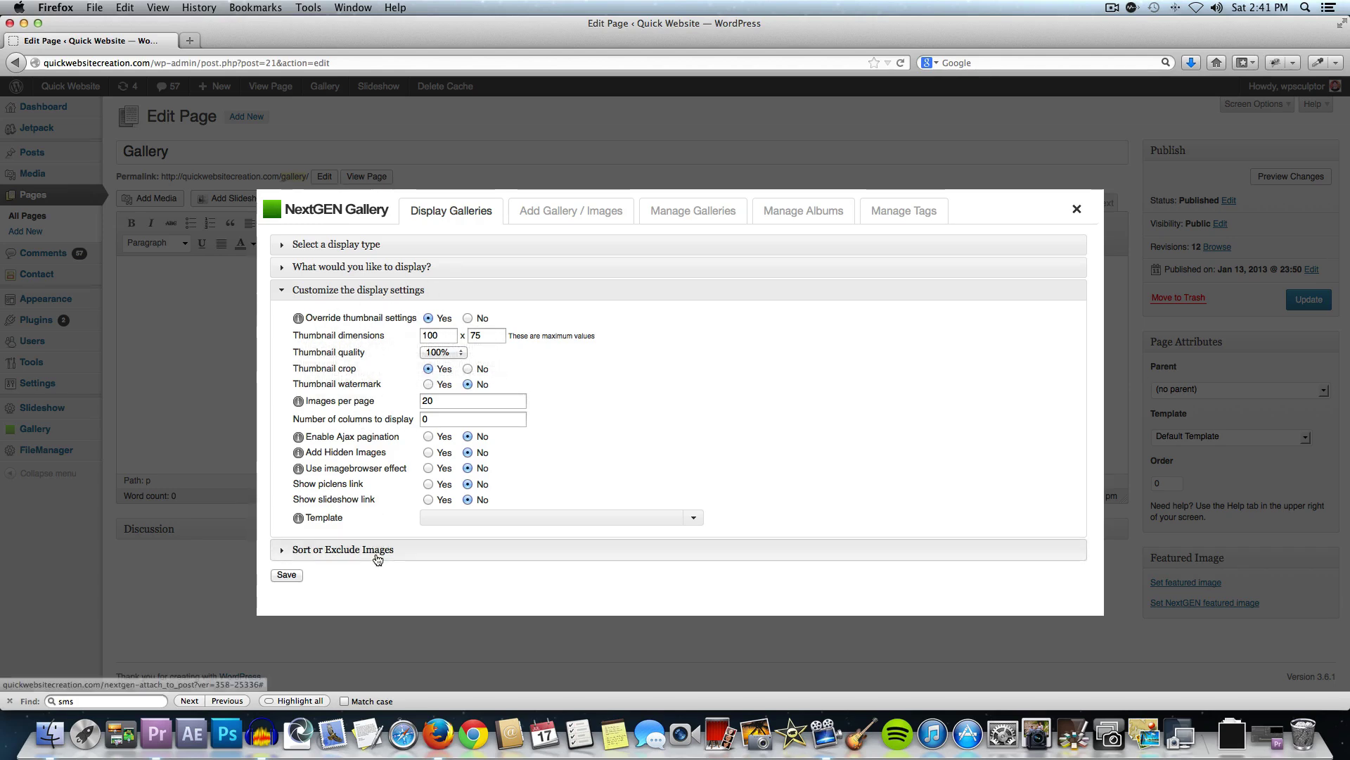
click(286, 575)
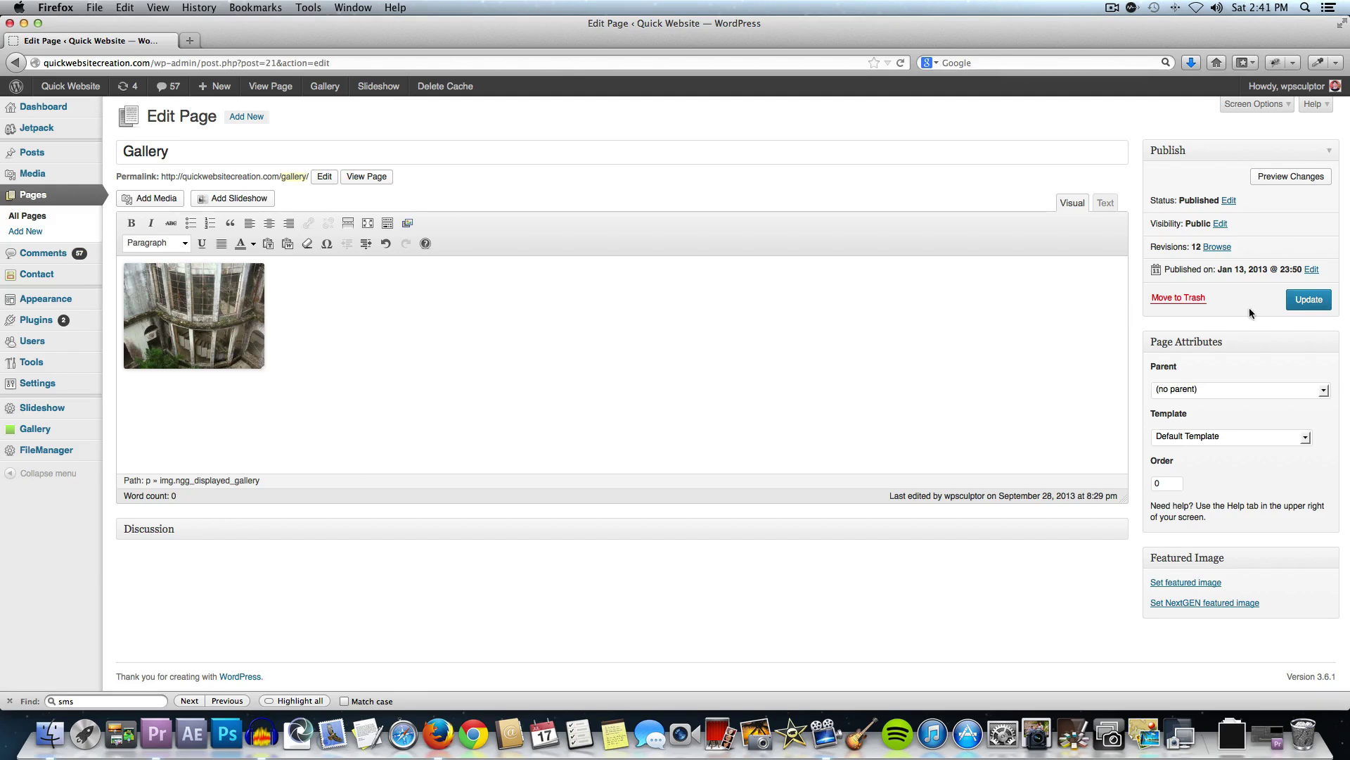
Update the Gallery page and open the Quick Website homepage in a new tab.
click(1310, 300)
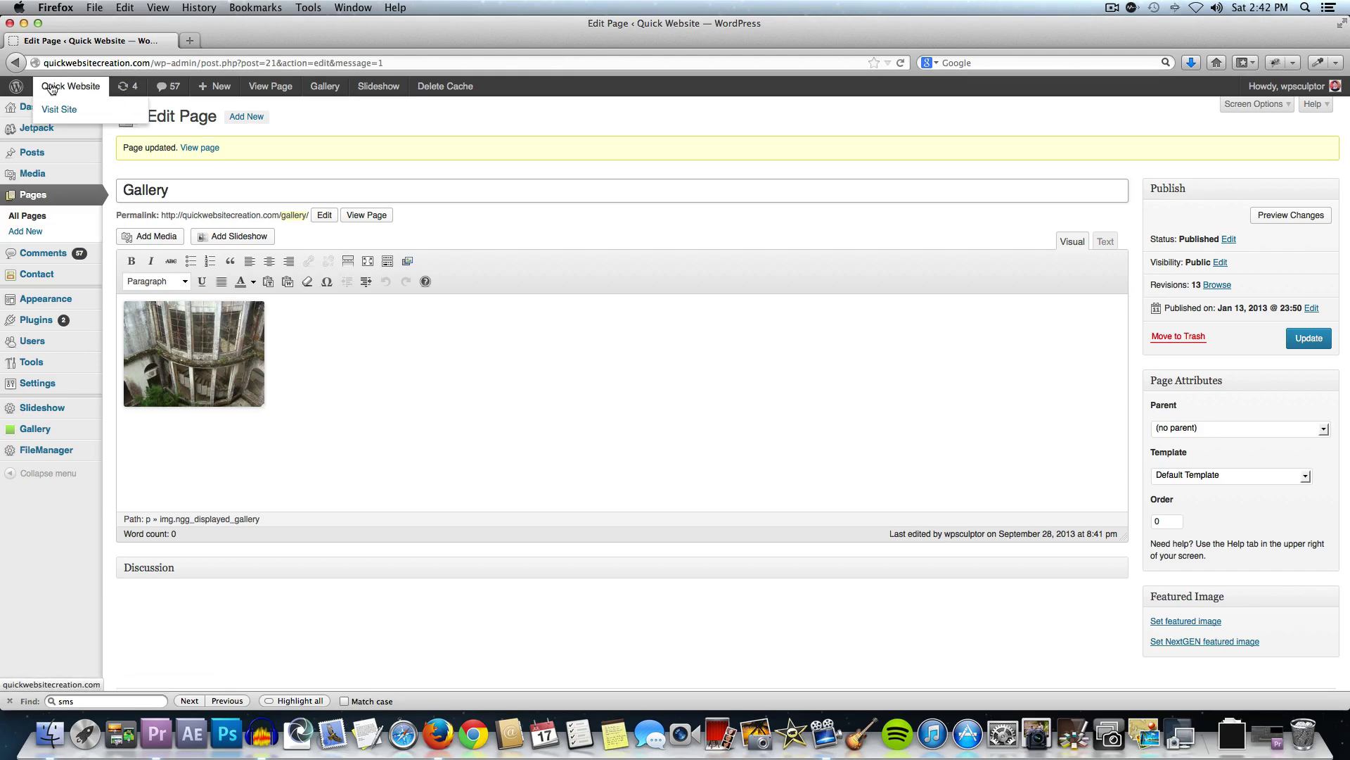
right_click(62, 92)
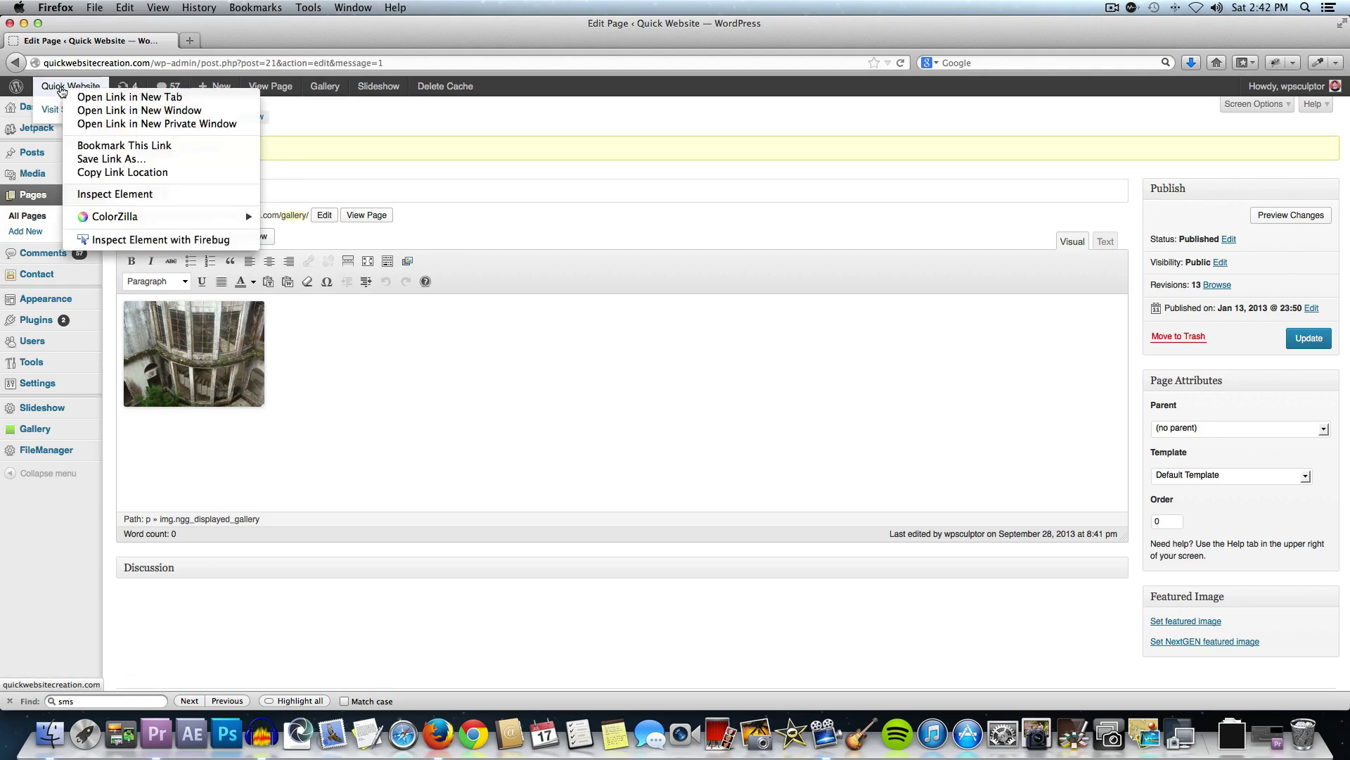
click(76, 97)
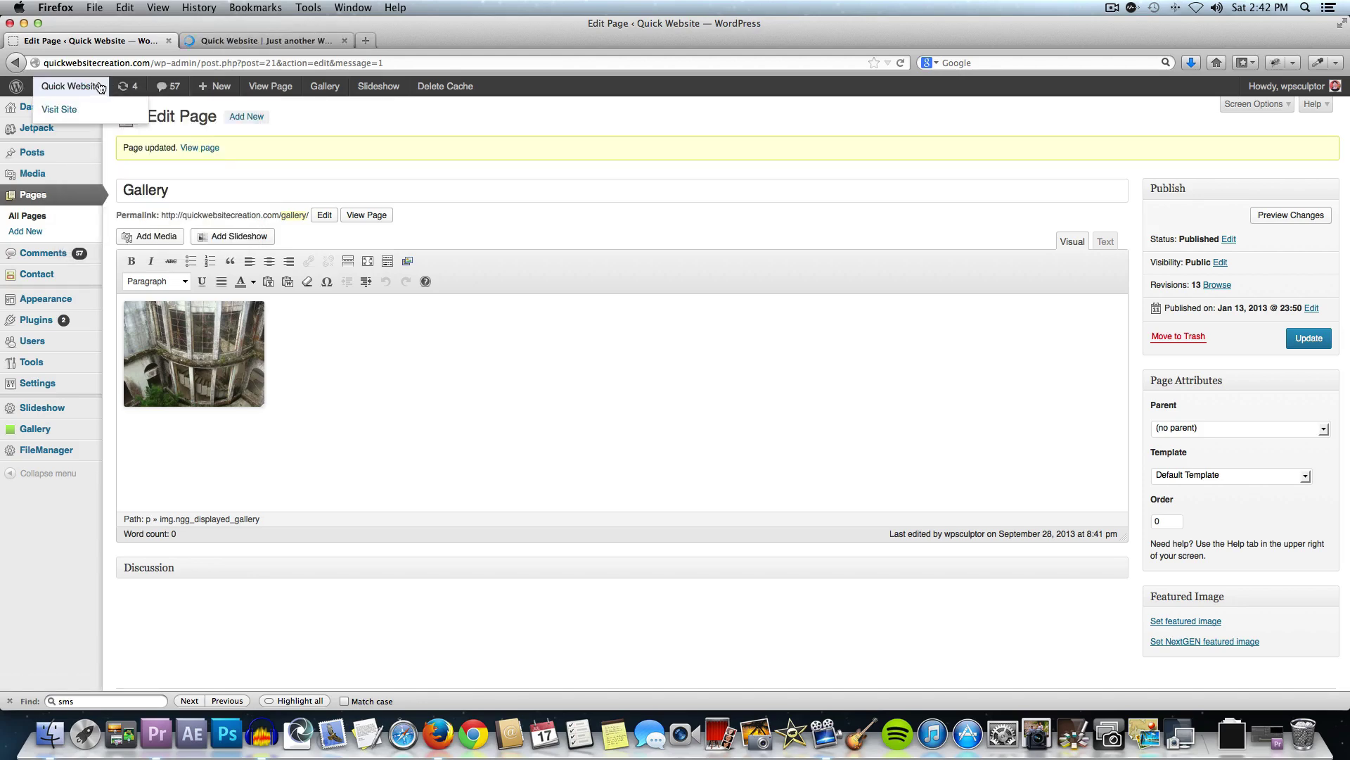
click(257, 40)
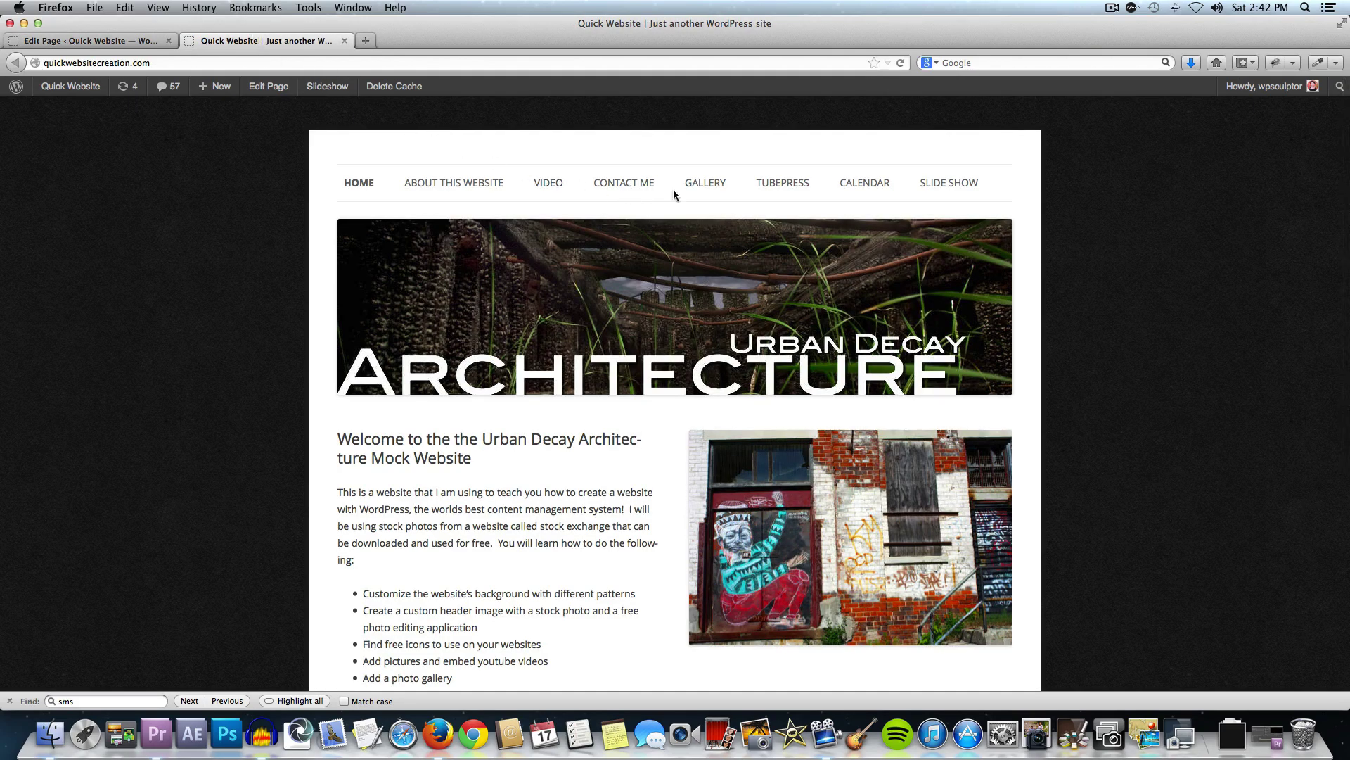
On the live Gallery page, view the photos in the lightbox, then return to the editor.
click(704, 187)
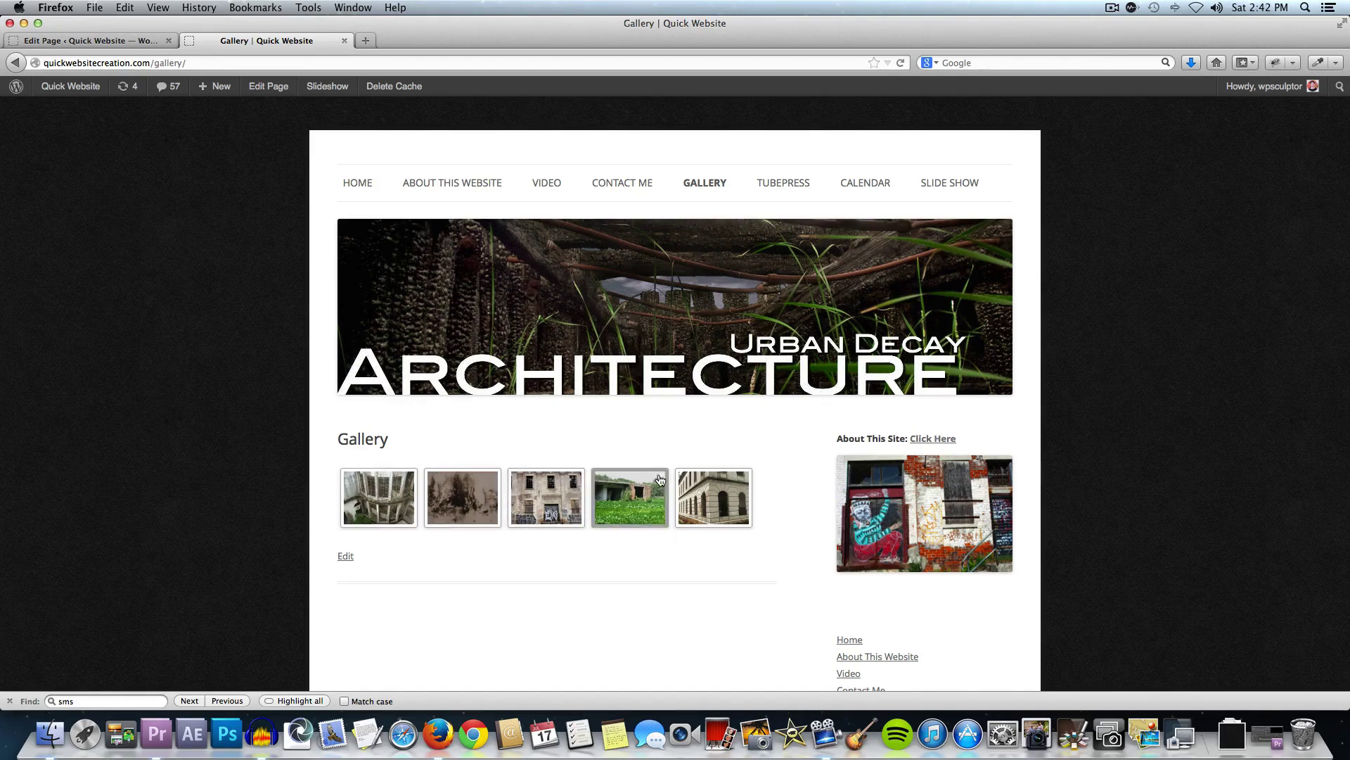
click(368, 497)
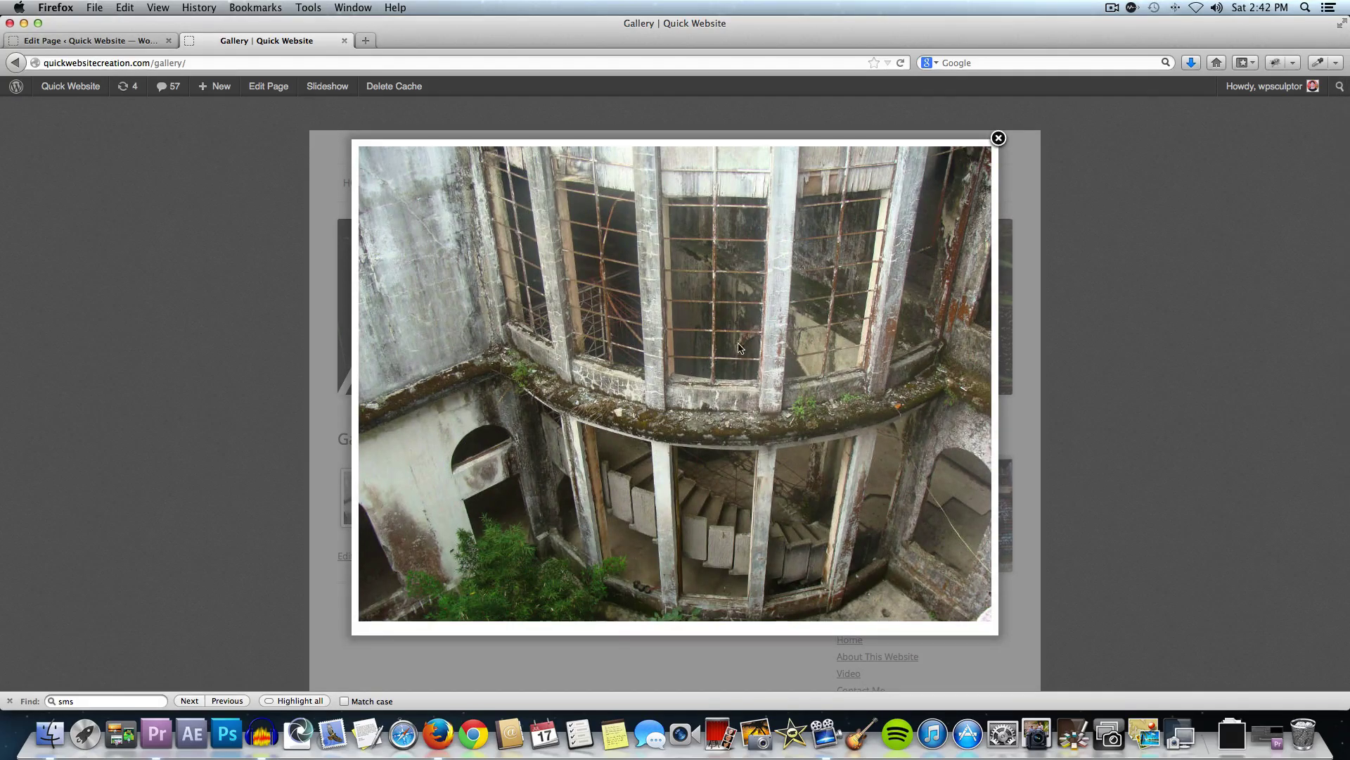
click(973, 386)
click(973, 387)
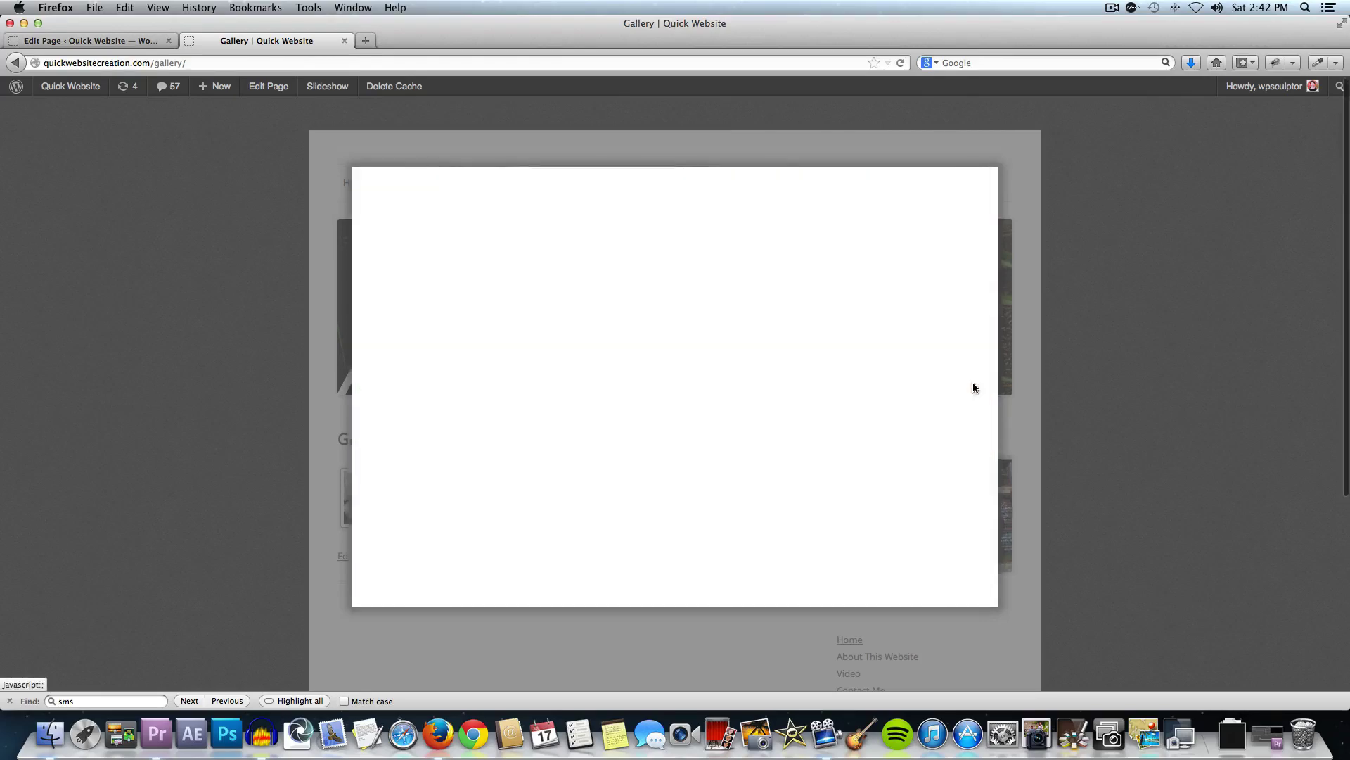
click(973, 387)
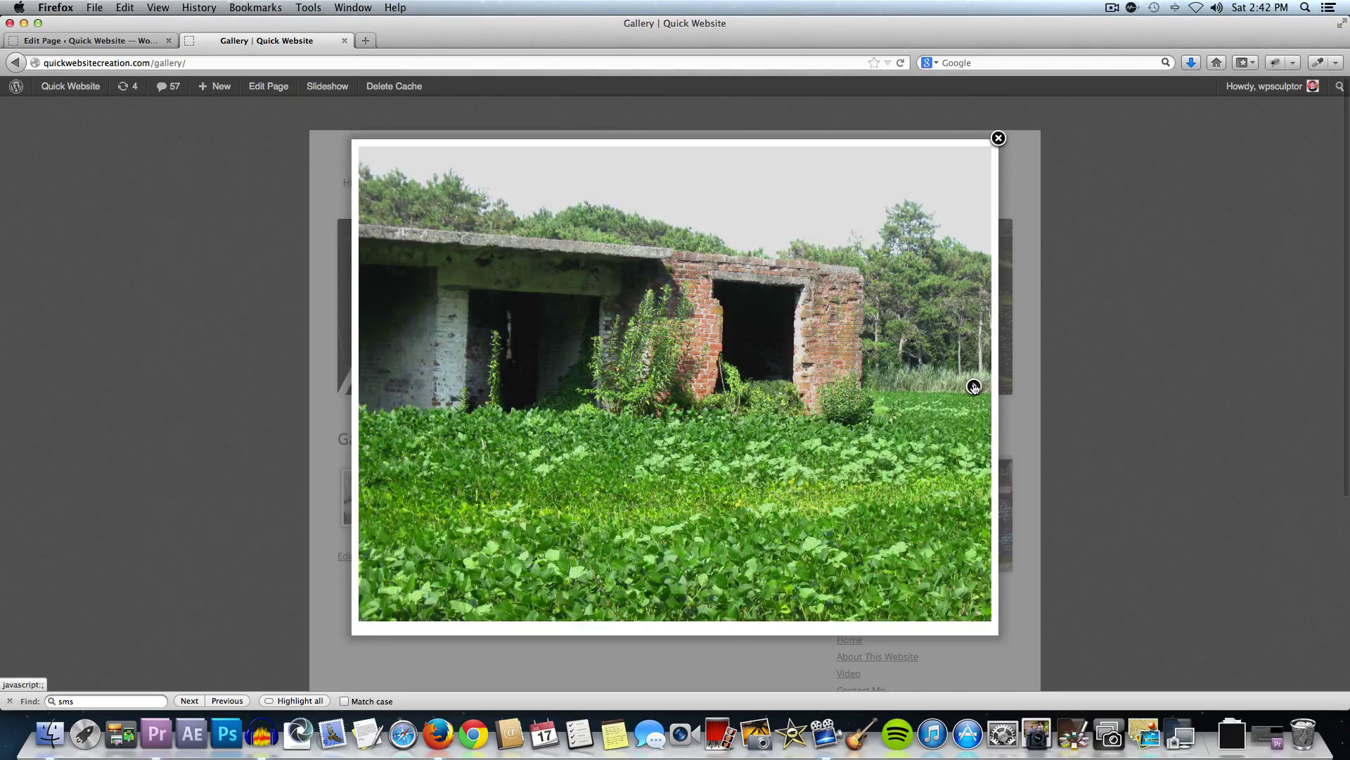
click(998, 139)
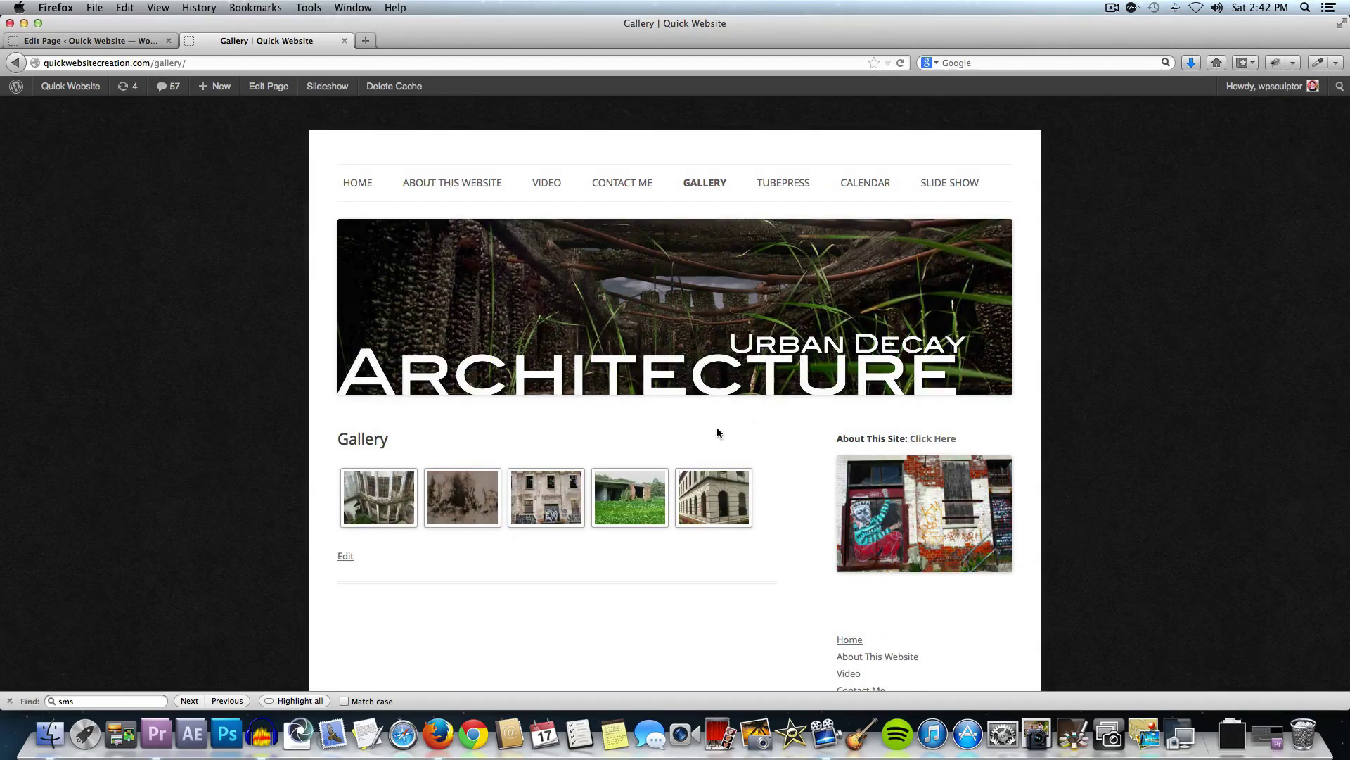
click(107, 42)
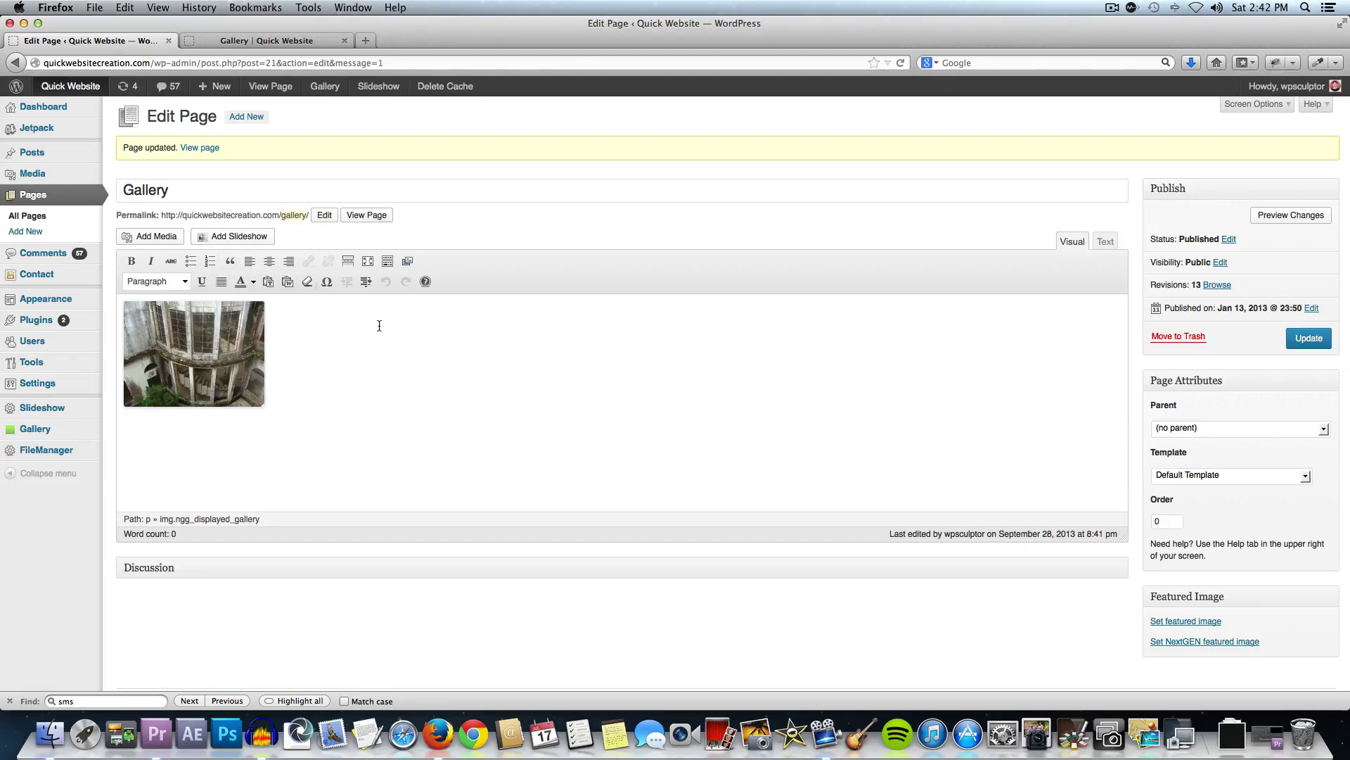
Set the gallery's thumbnail width to 200 in its display settings and save.
click(215, 338)
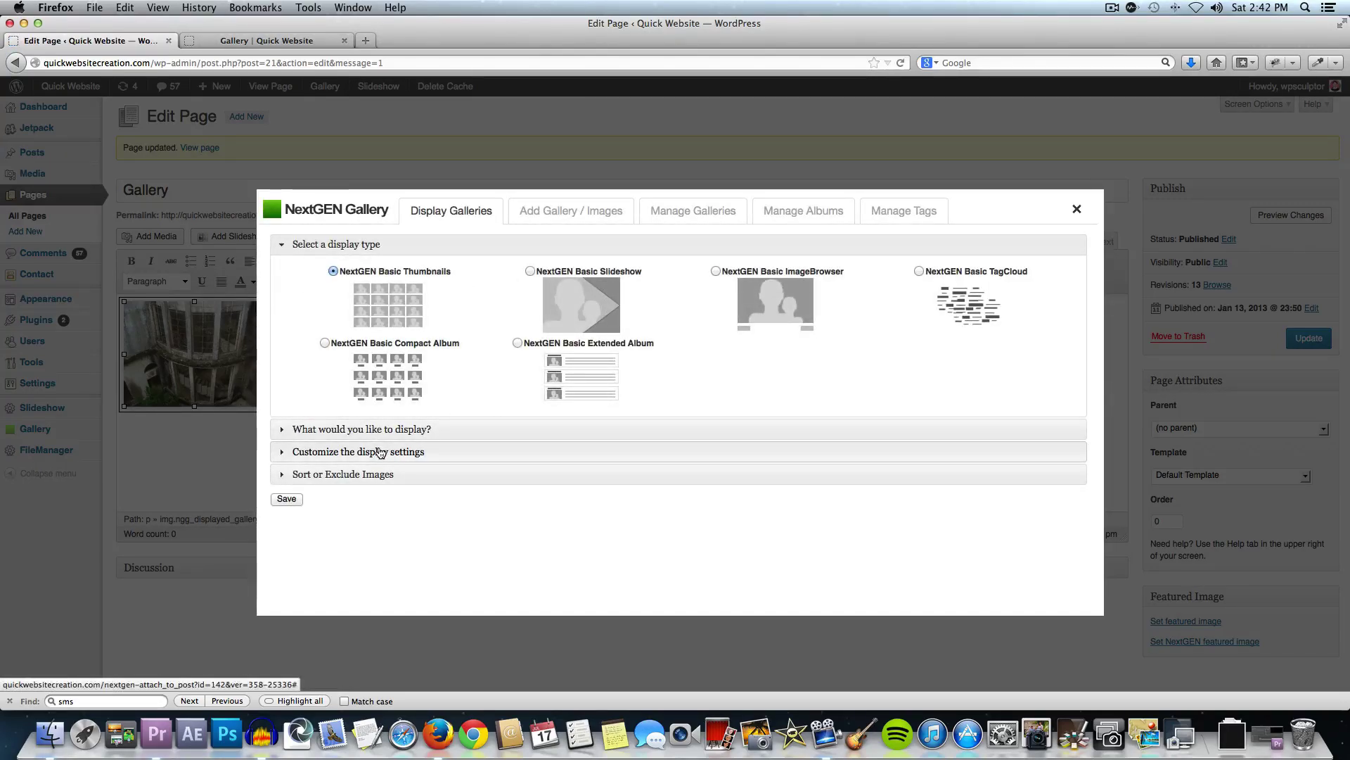
click(380, 452)
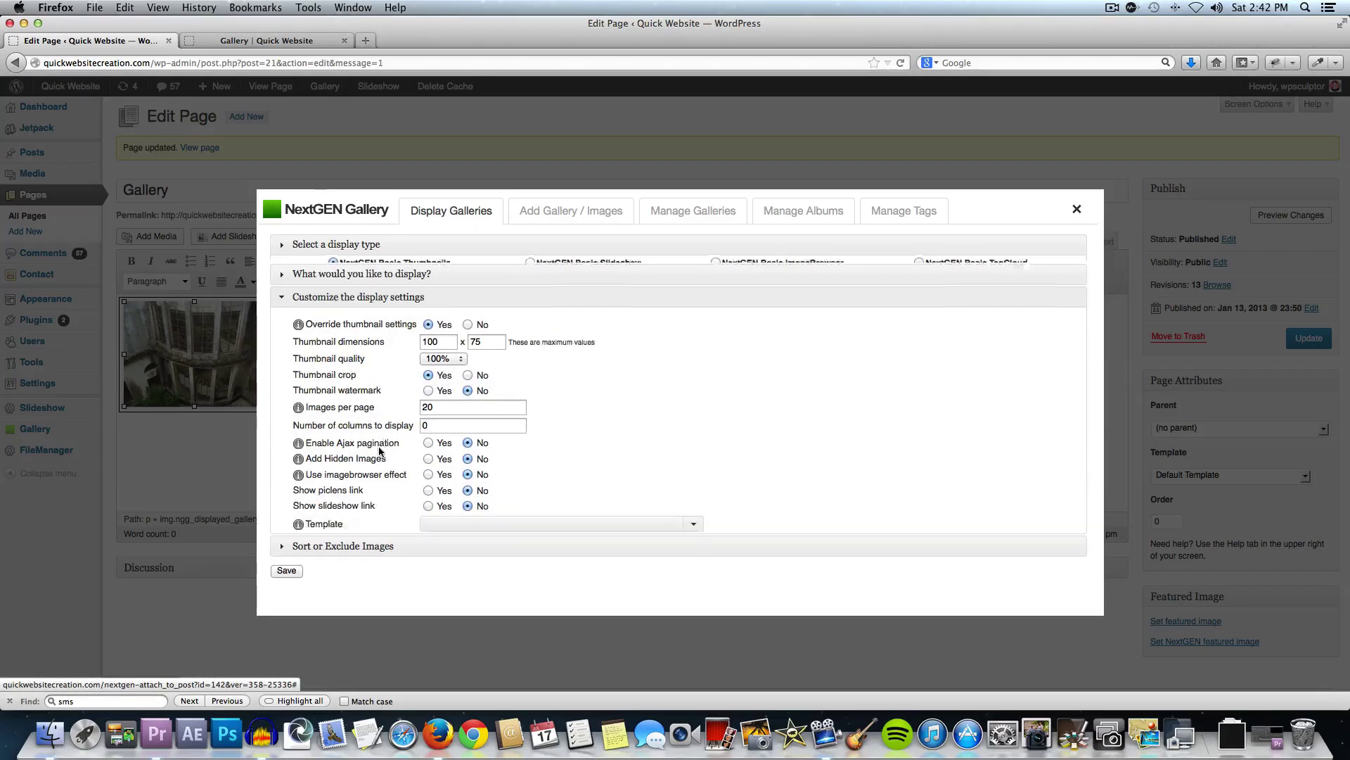
double_click(447, 329)
text(200)
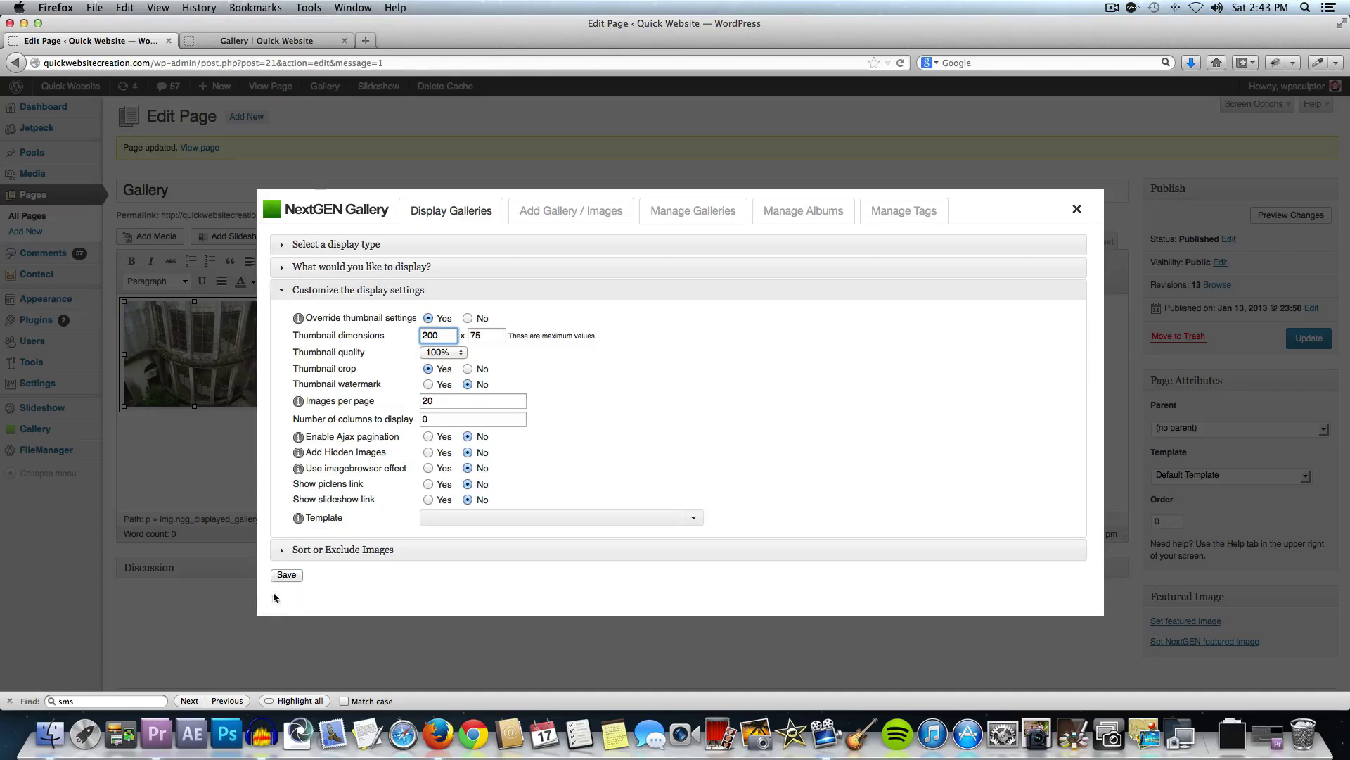
click(295, 575)
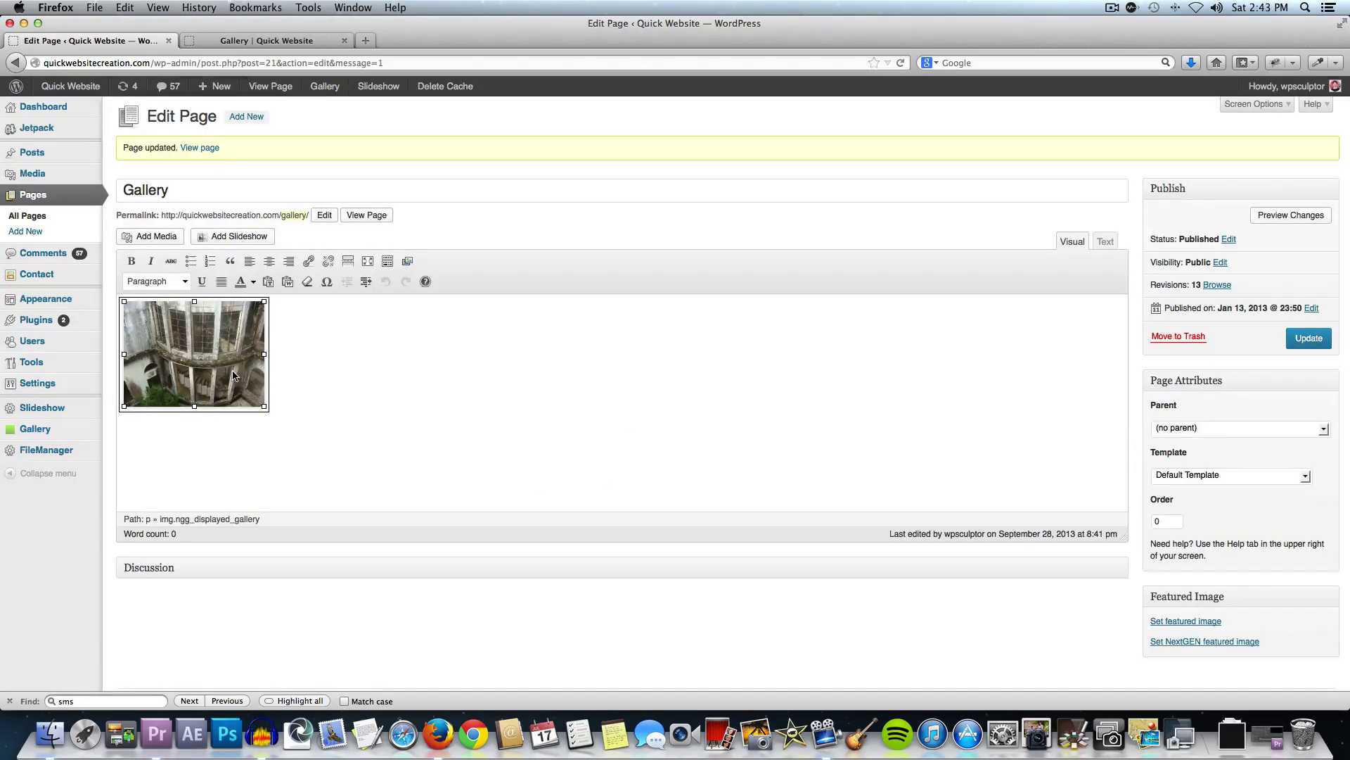
Set the gallery's thumbnail height to 150 and save.
click(234, 375)
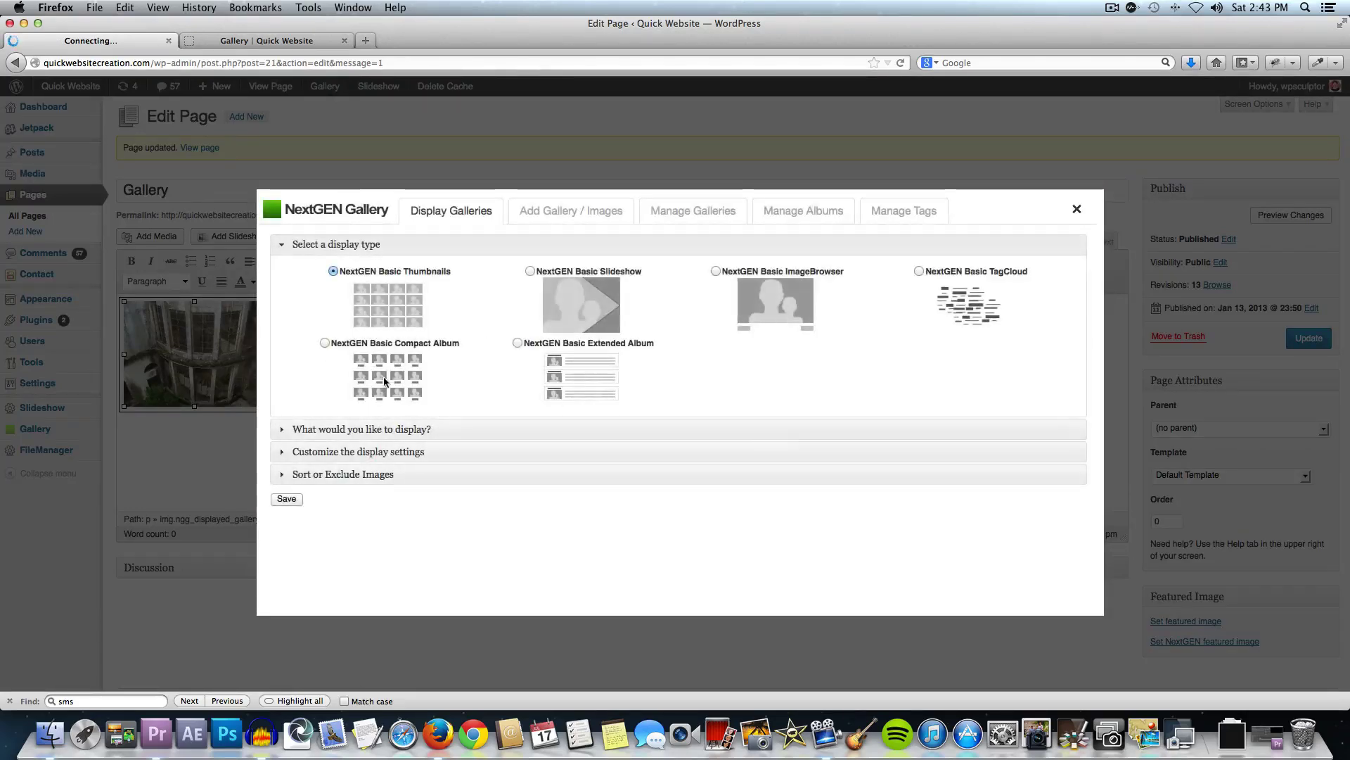
click(345, 452)
double_click(487, 336)
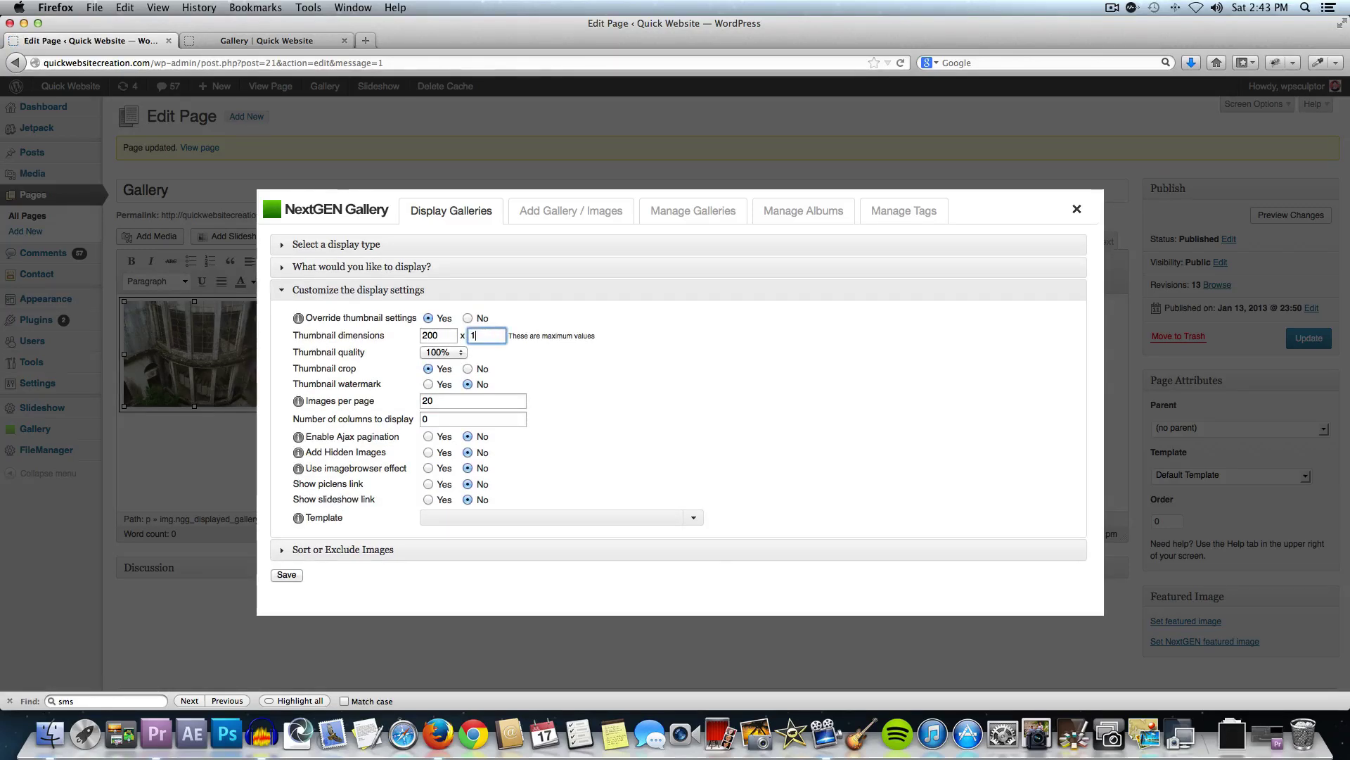
text(150)
click(286, 575)
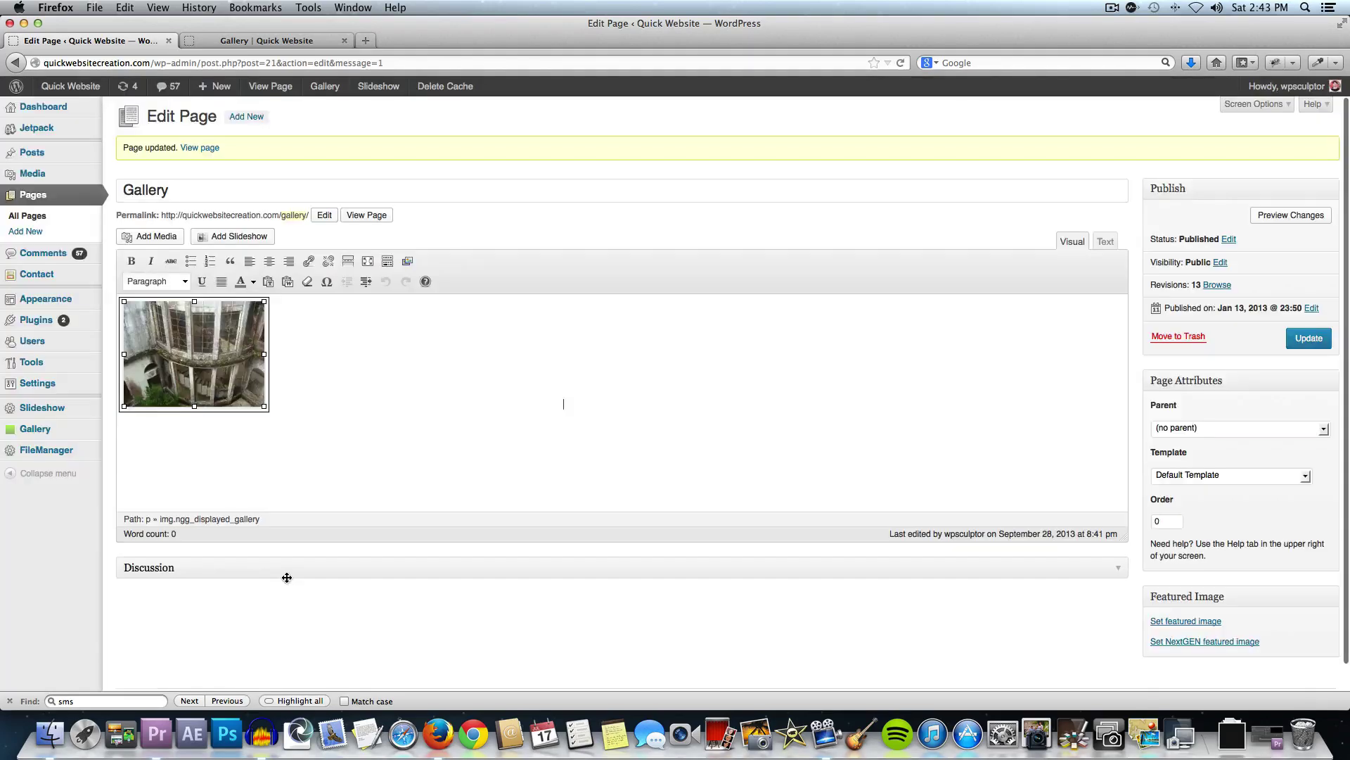
Update the Gallery page, reload the live page, and open the first larger thumbnail in the lightbox.
click(1315, 341)
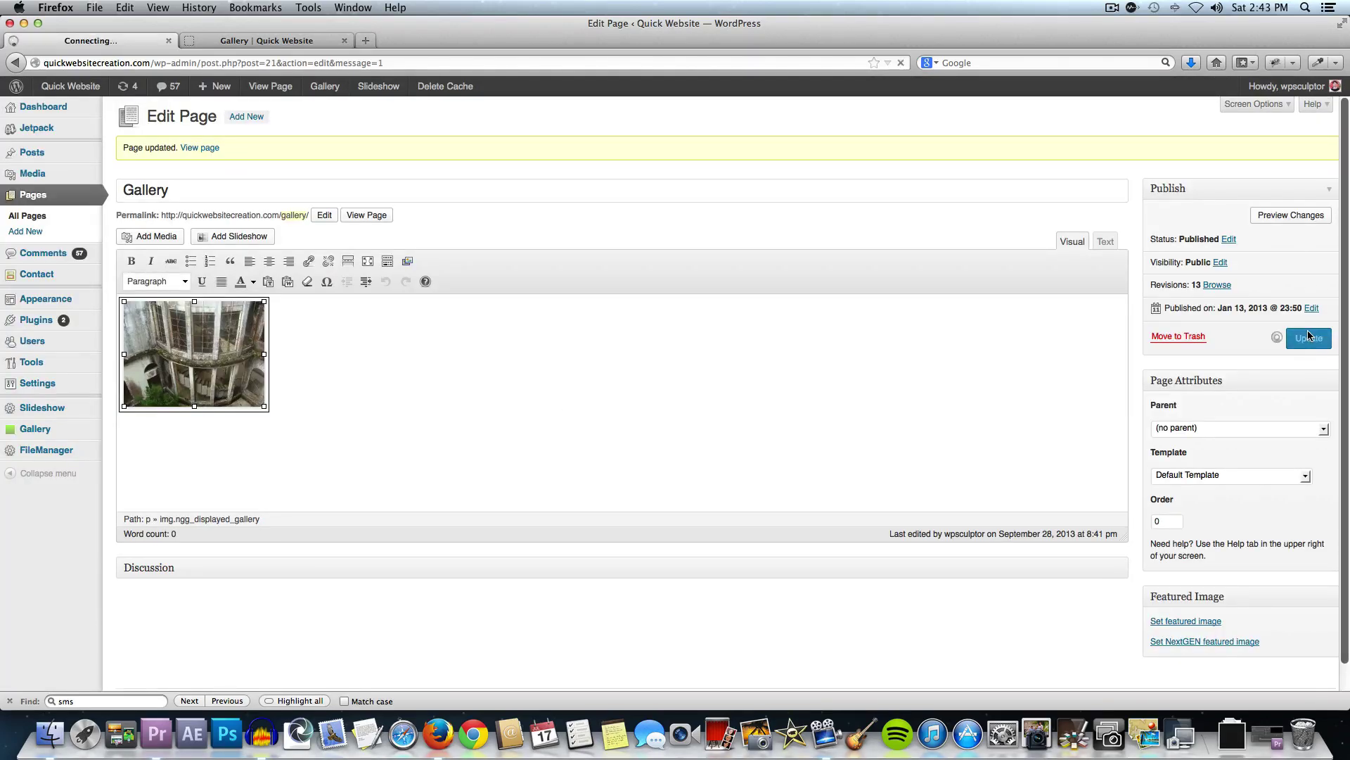
click(279, 41)
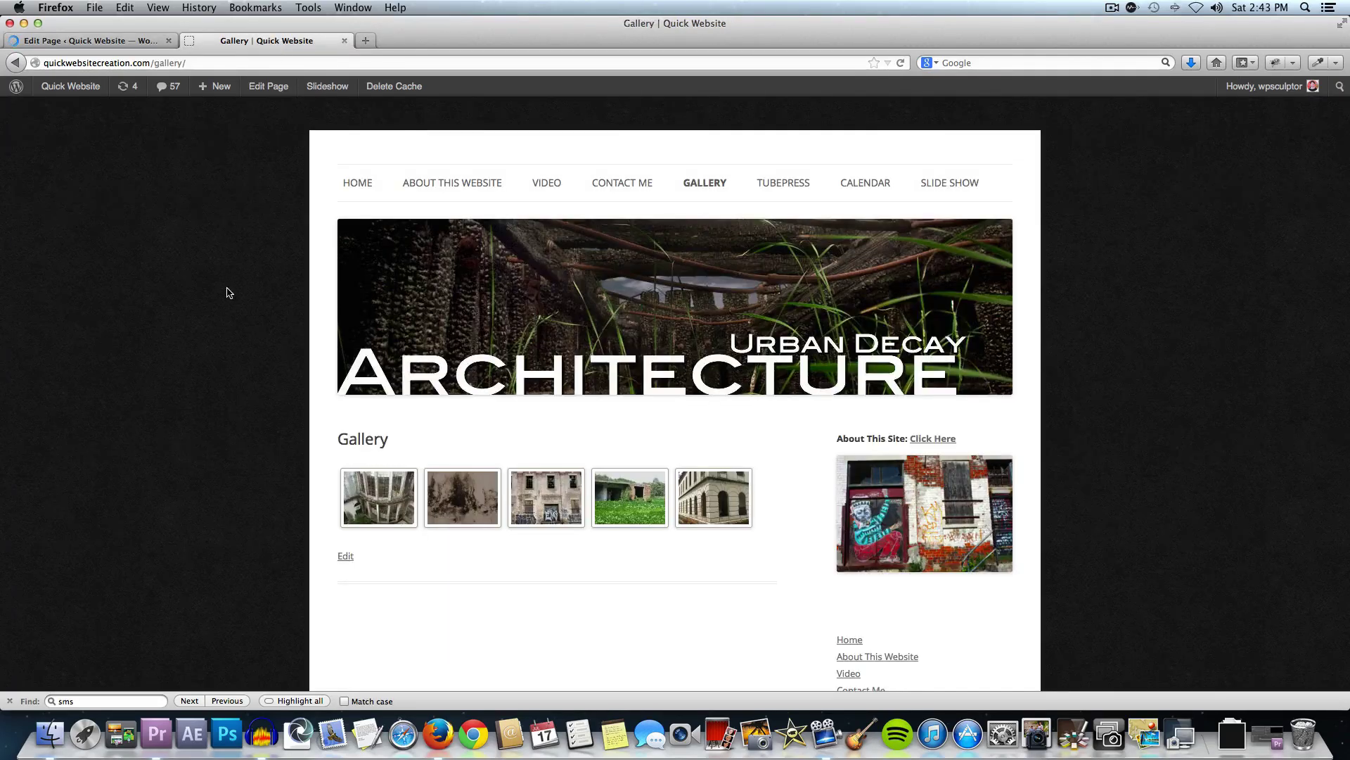
key(super+r)
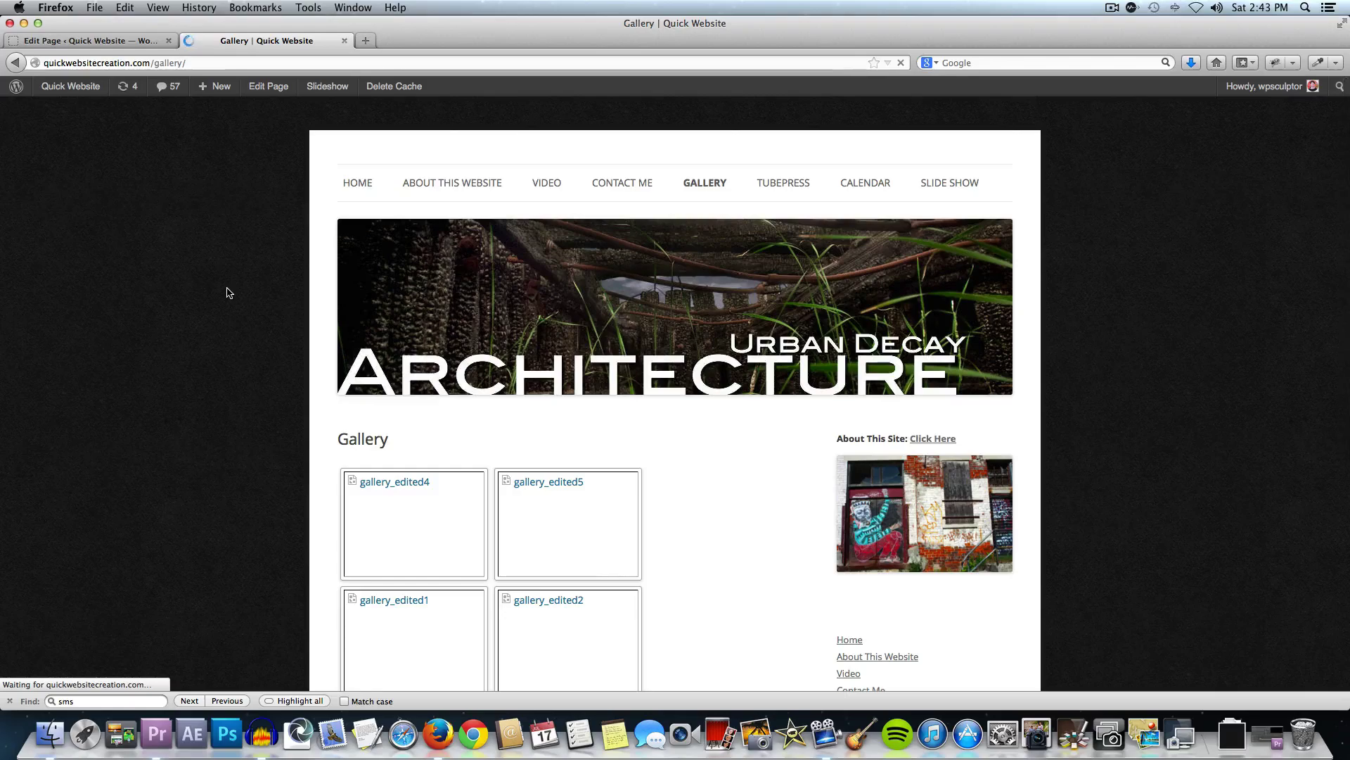
scroll(769, 472, down, 3)
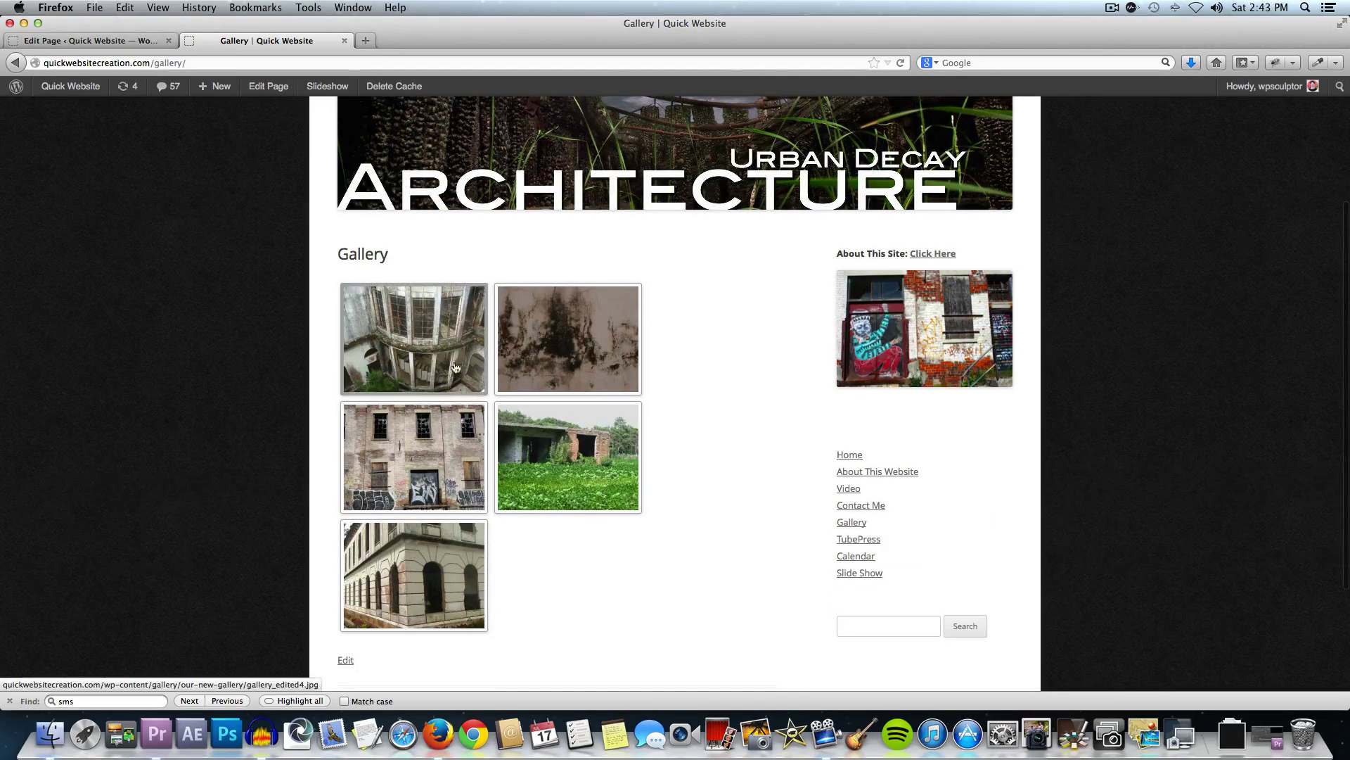
click(448, 353)
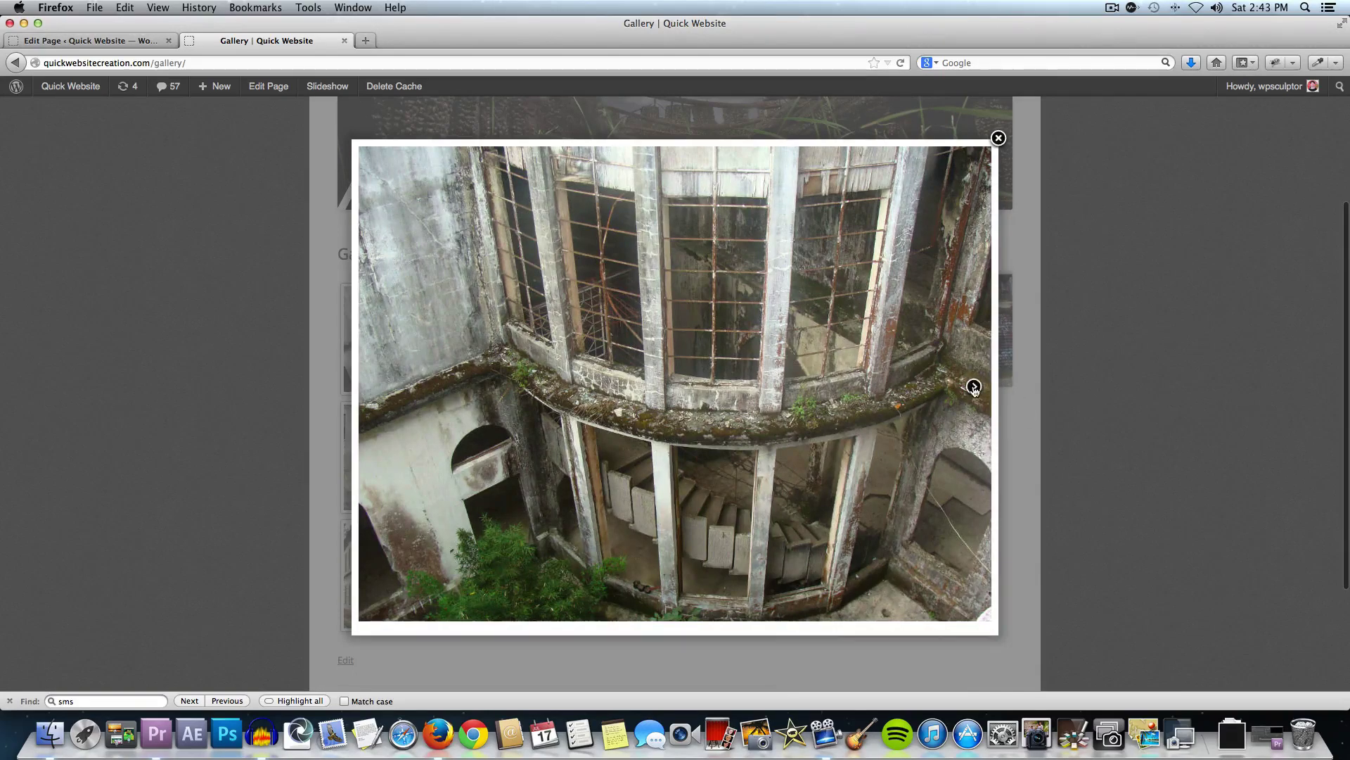